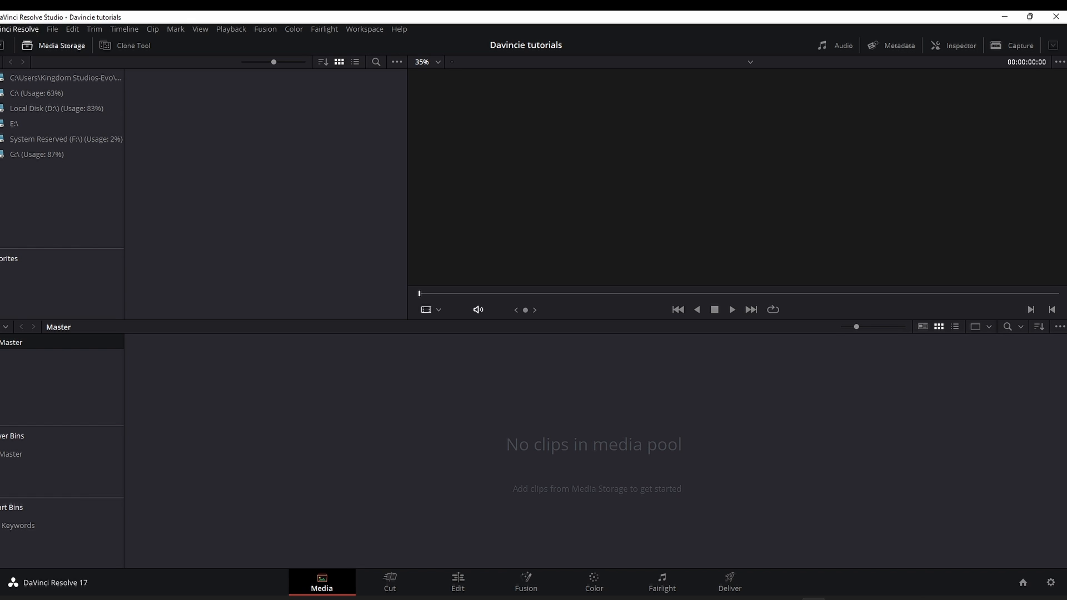
Open the application preferences and show the Memory and GPU system settings
{"action": "left_click", "coordinate": [2, 30]}
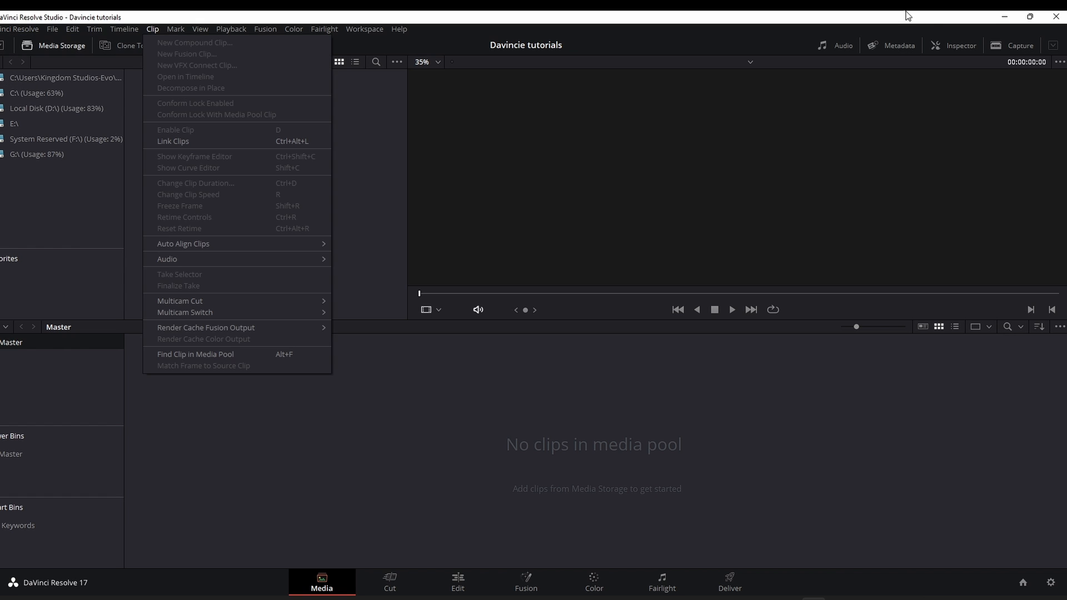
{"action": "left_click", "coordinate": [948, 13]}
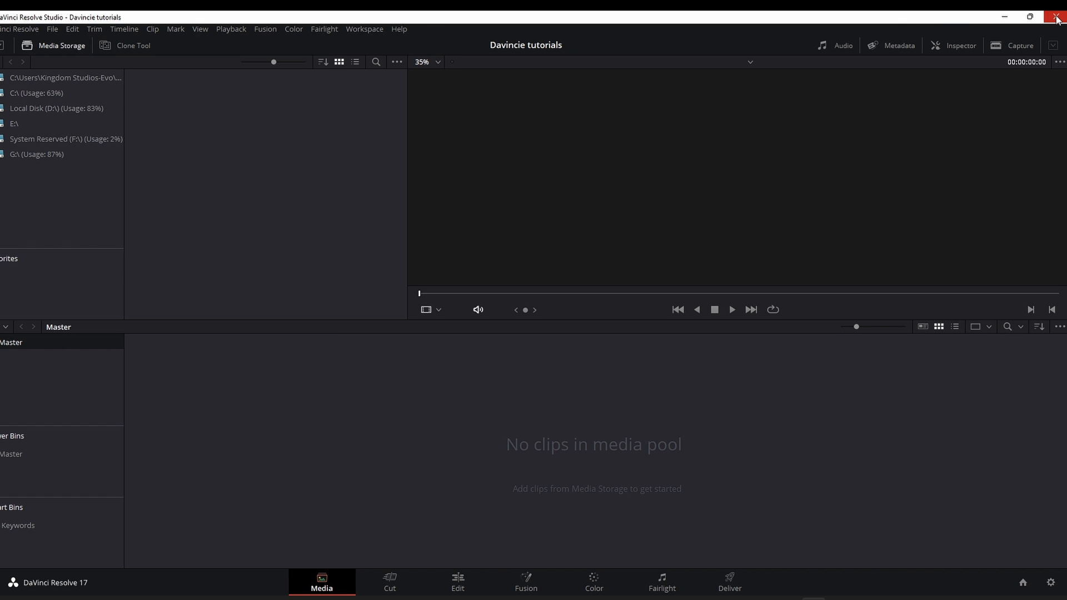
{"action": "left_click", "coordinate": [1, 31]}
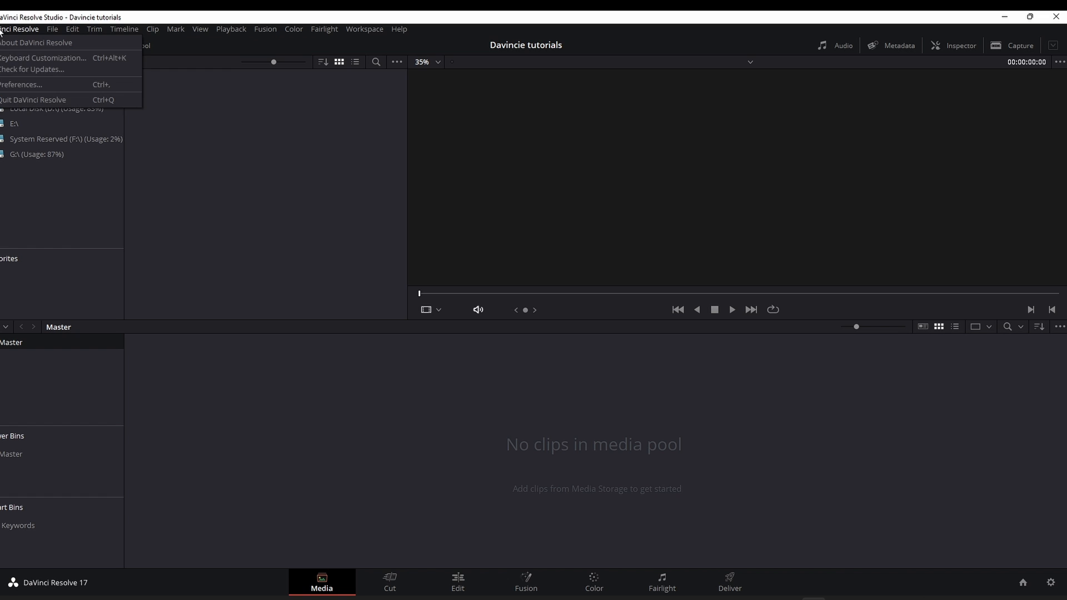
{"action": "left_click", "coordinate": [39, 86]}
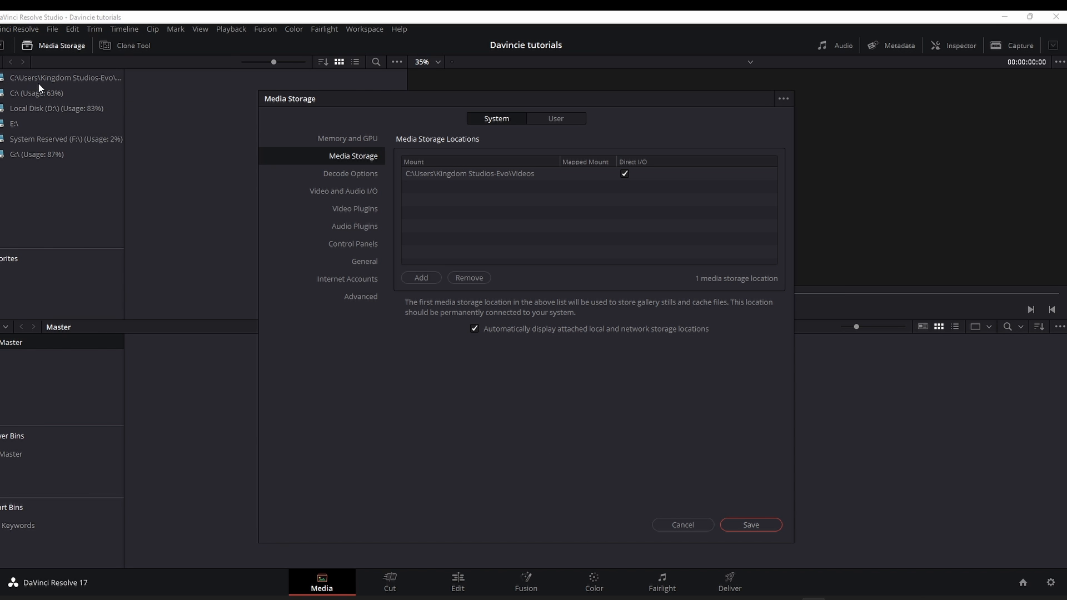
{"action": "left_click_drag", "start_coordinate": [374, 95], "coordinate": [324, 78]}
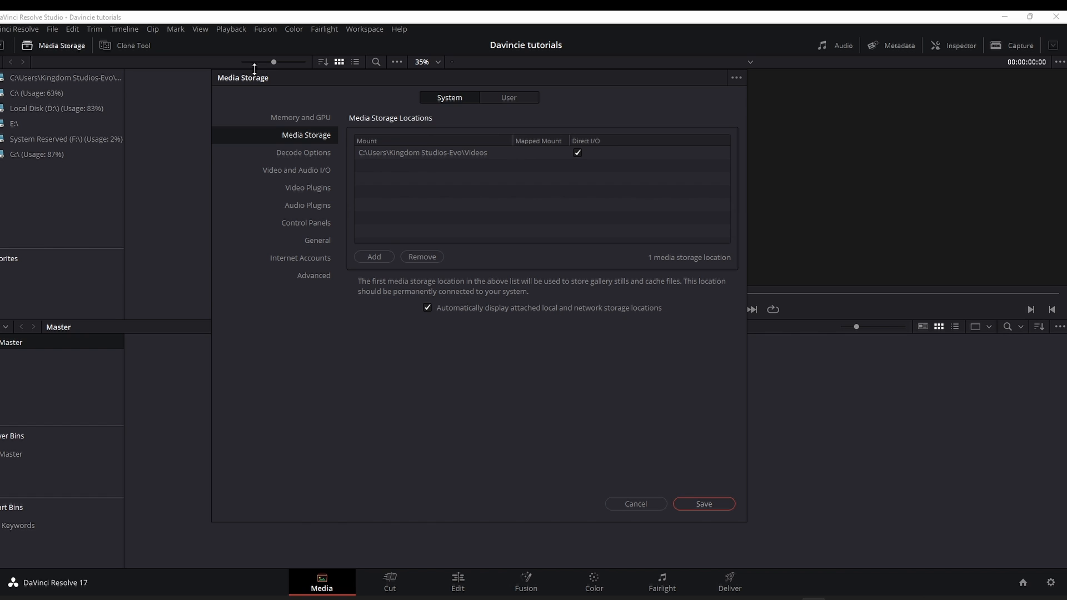
{"action": "left_click", "coordinate": [309, 119]}
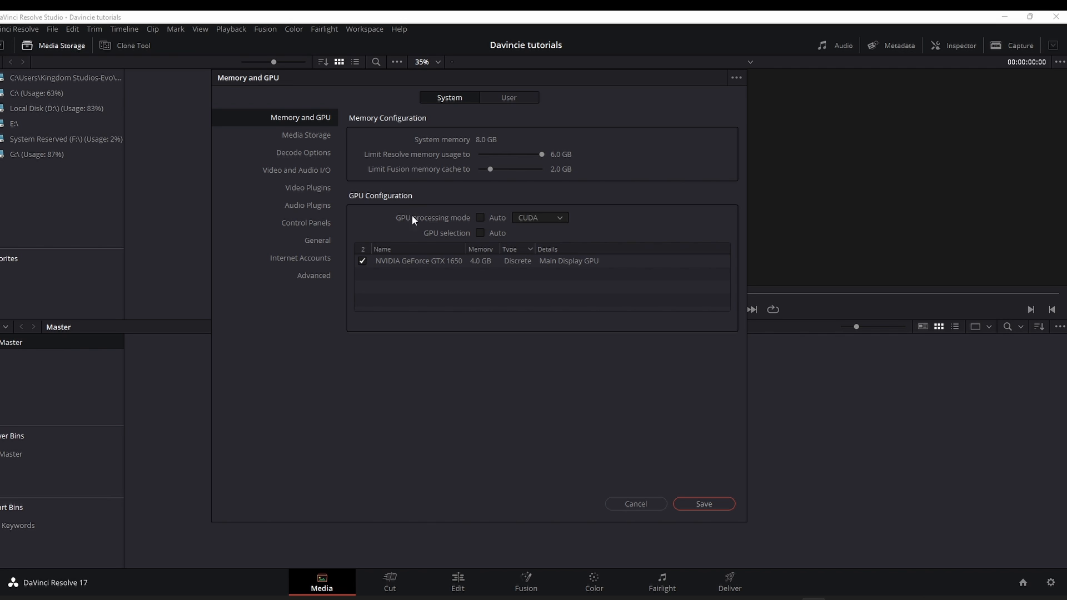
Try toggling automatic GPU processing mode, automatic GPU selection and the NVIDIA GeForce GTX 1650, restoring each setting
{"action": "left_click", "coordinate": [480, 218]}
{"action": "left_click", "coordinate": [481, 217]}
{"action": "left_click", "coordinate": [480, 234]}
{"action": "left_click", "coordinate": [480, 233]}
{"action": "left_click", "coordinate": [361, 260]}
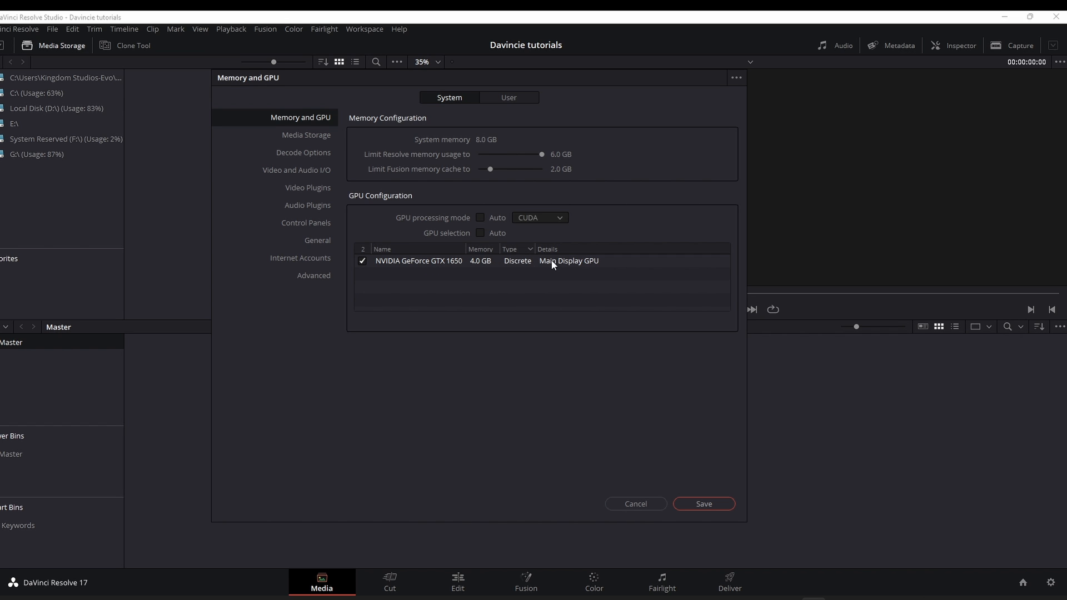
{"action": "left_click", "coordinate": [362, 261]}
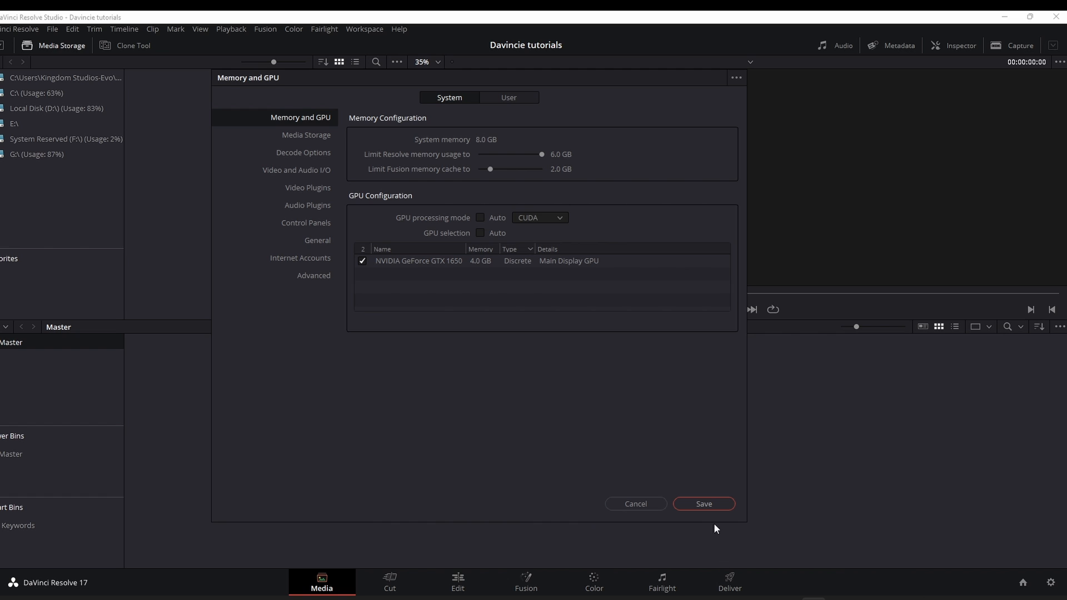
Show the Media Storage settings and check the drives' free space under This PC in File Explorer
{"action": "left_click", "coordinate": [309, 136]}
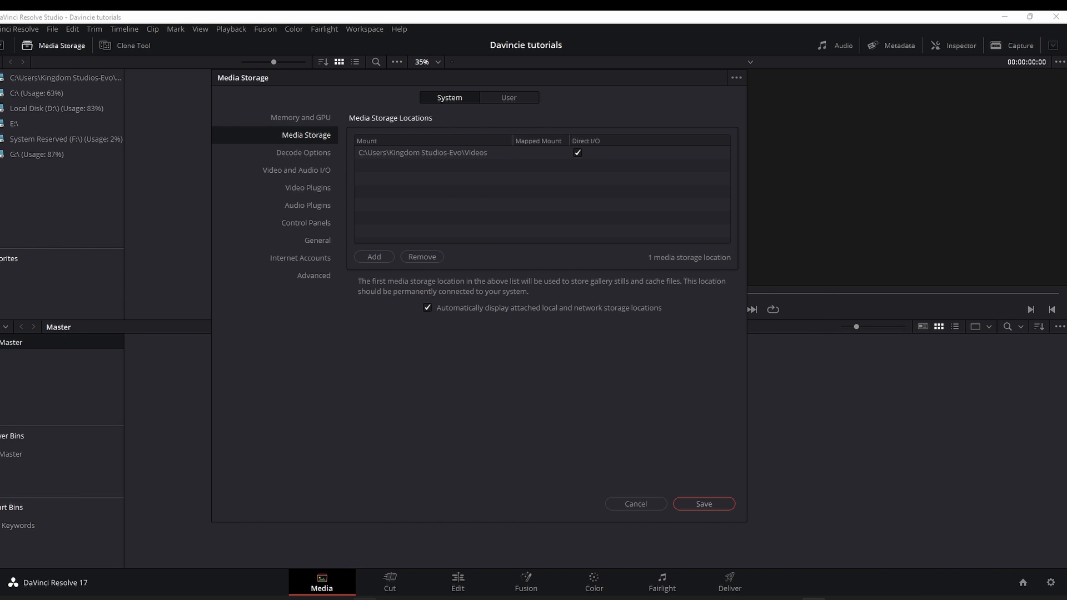
{"action": "left_click", "coordinate": [364, 599]}
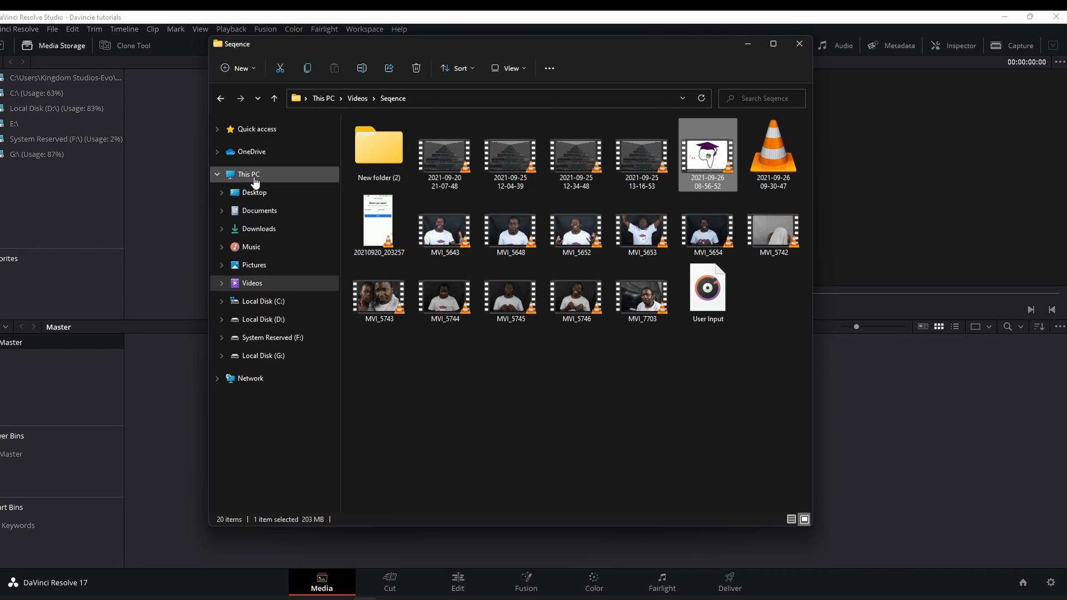
{"action": "left_click", "coordinate": [247, 175]}
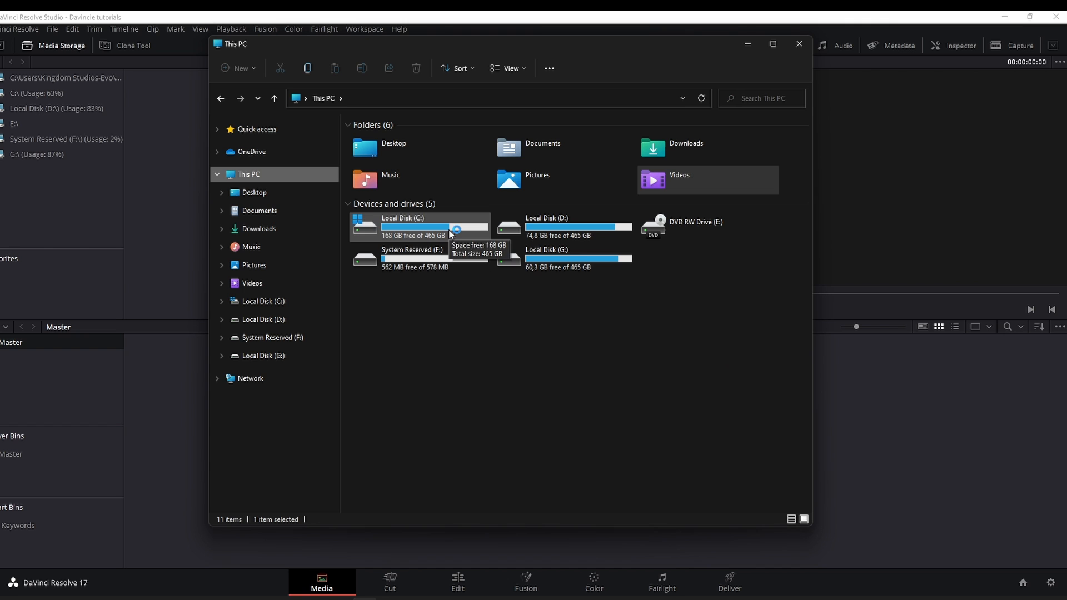
{"action": "left_click", "coordinate": [430, 227]}
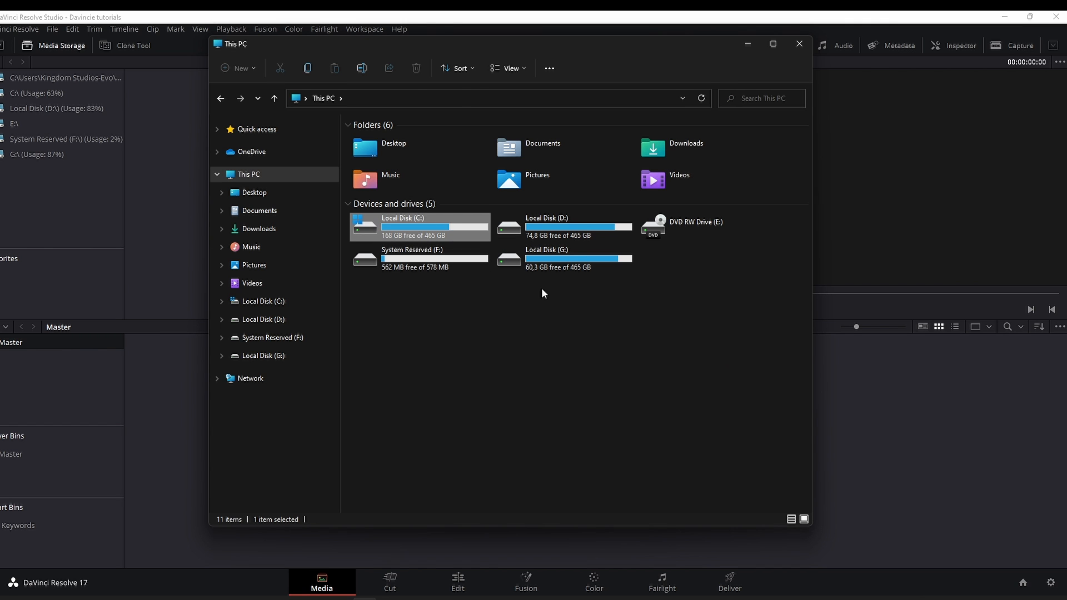
{"action": "left_click", "coordinate": [930, 462]}
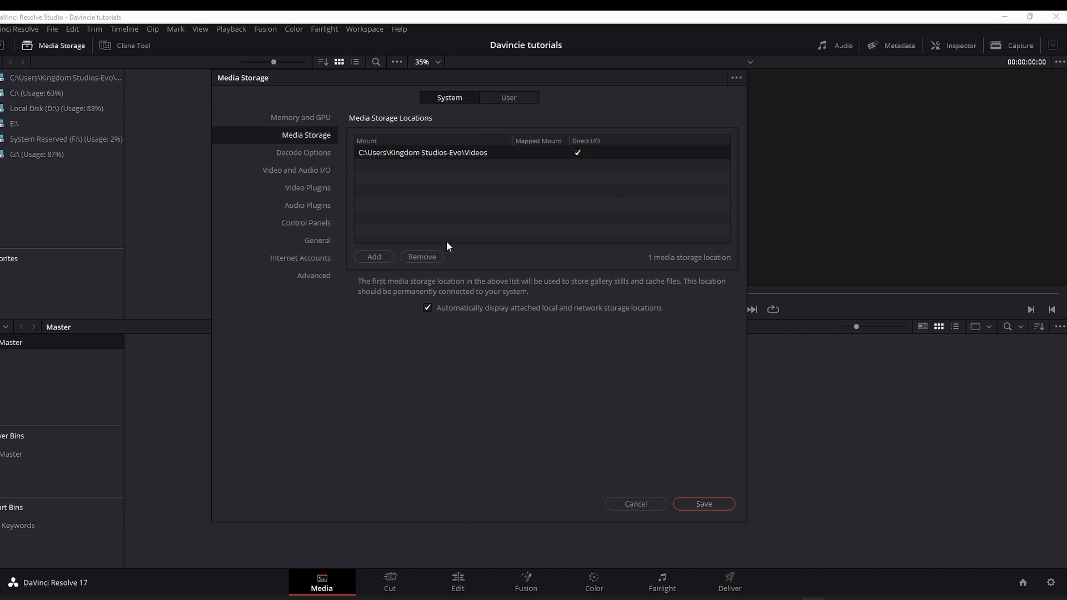
Add the INFINITE HEALTHY folder on Local Disk (D:) as a media storage location
{"action": "left_click", "coordinate": [374, 257]}
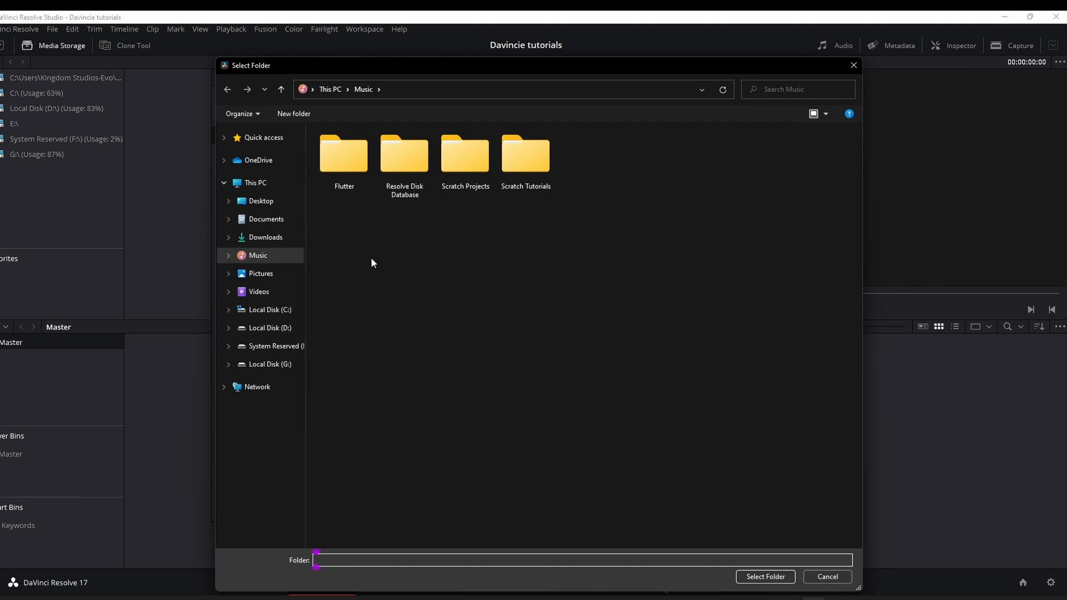
{"action": "left_click", "coordinate": [275, 328]}
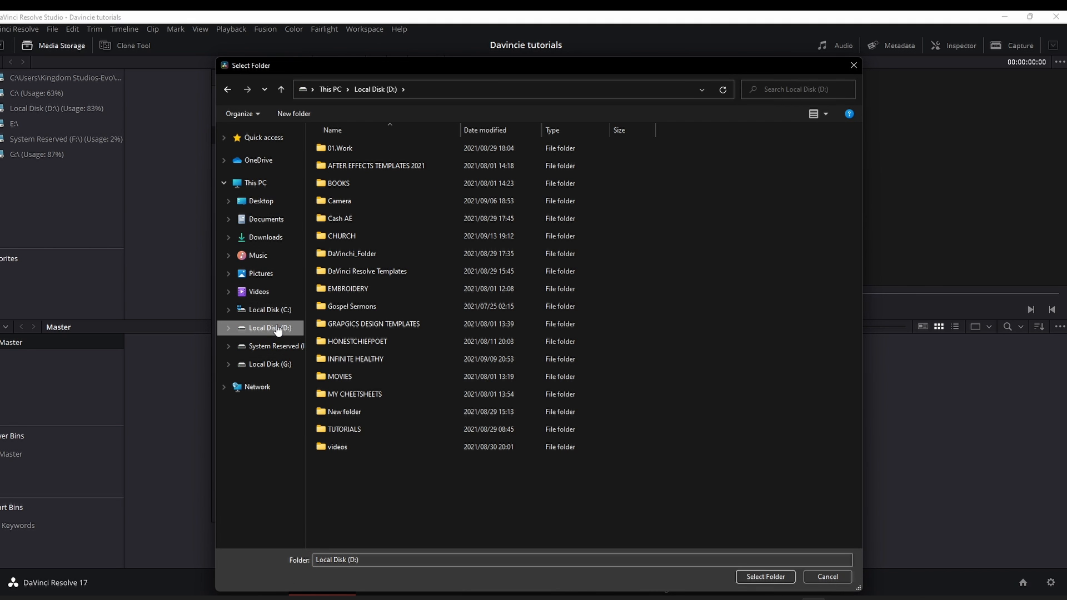
{"action": "double_click", "coordinate": [345, 359]}
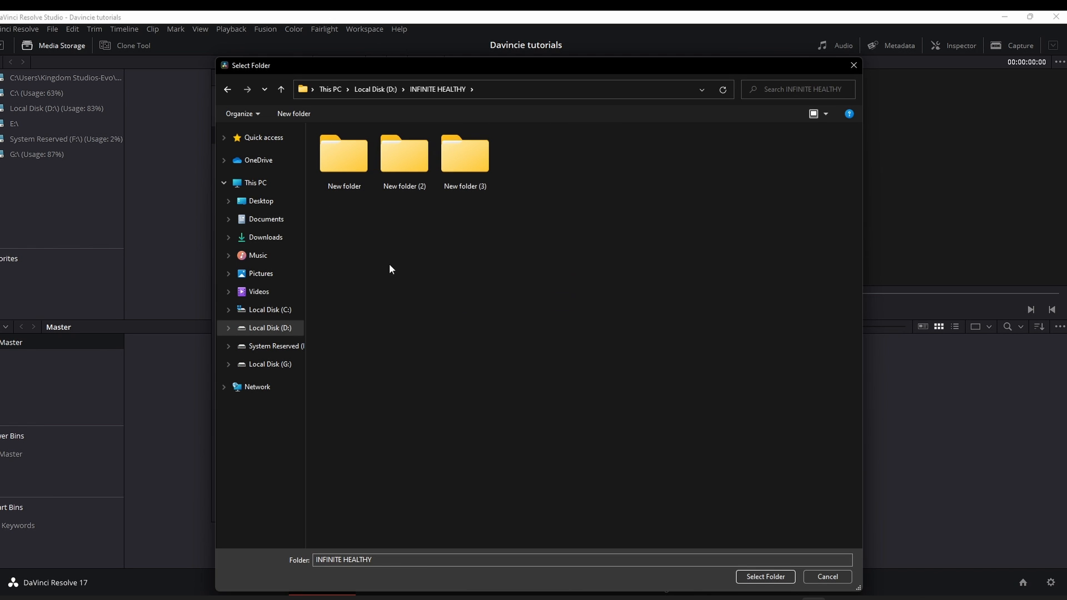
{"action": "left_click", "coordinate": [775, 576]}
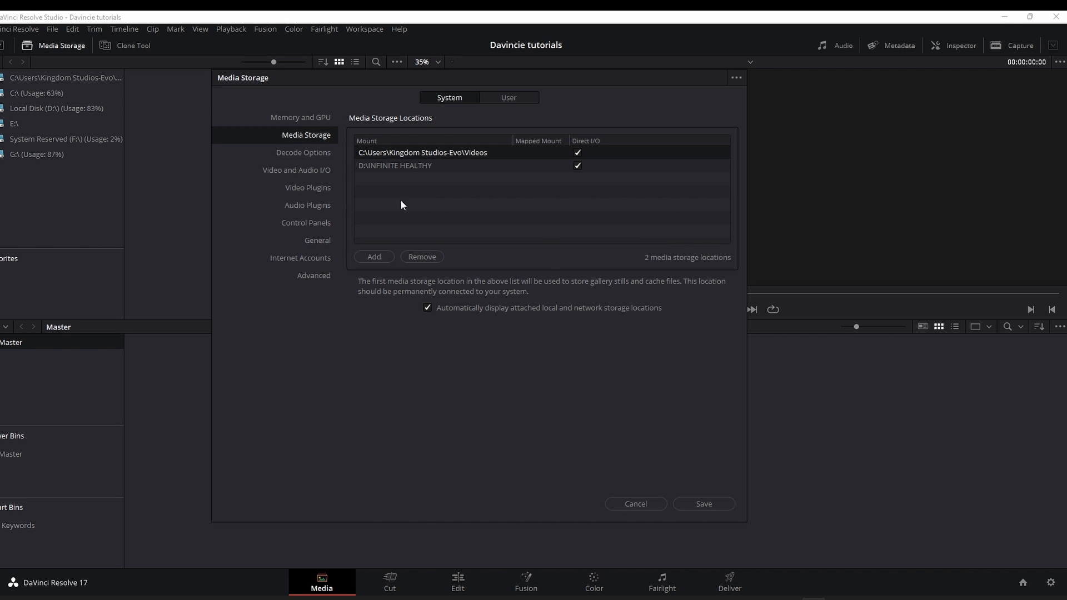
Review the Decode Options and the whole Video and Audio I/O page, including the Dolby Atmos settings
{"action": "left_click", "coordinate": [300, 154]}
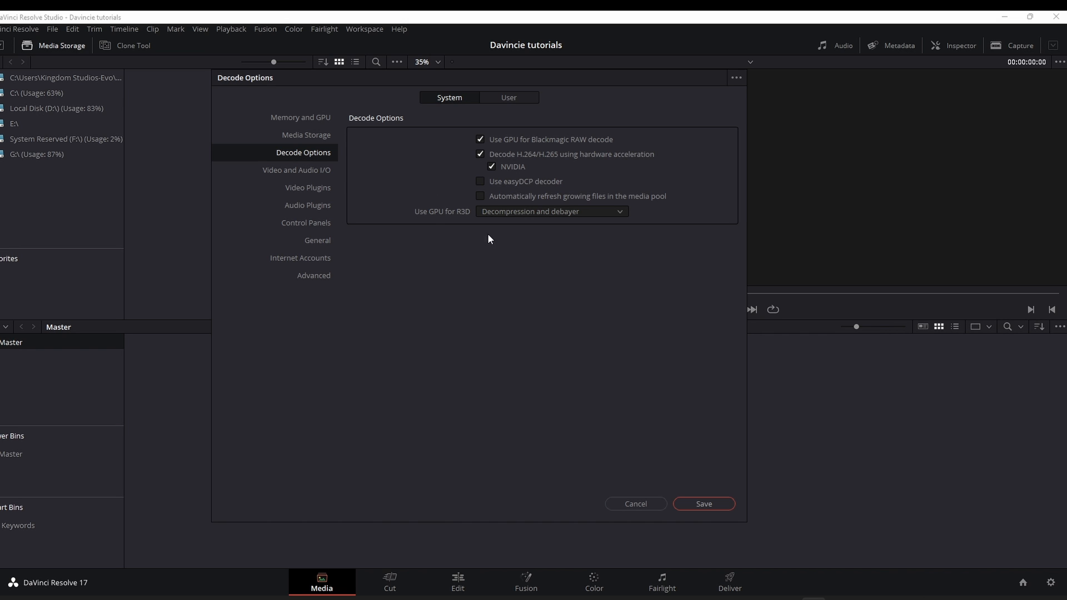
{"action": "left_click", "coordinate": [303, 172]}
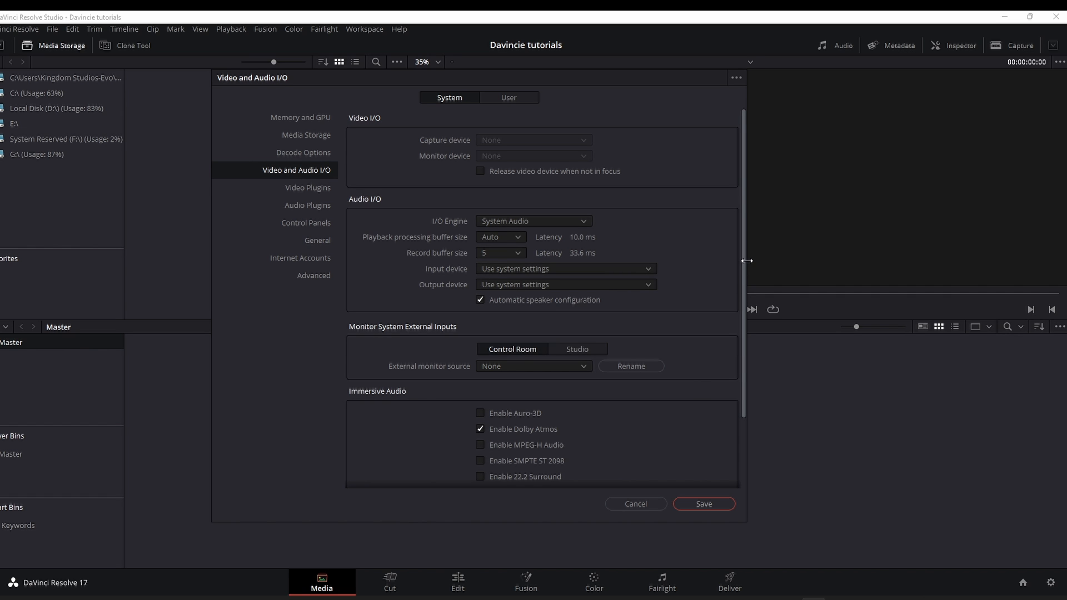
{"action": "left_click_drag", "start_coordinate": [743, 263], "coordinate": [739, 383]}
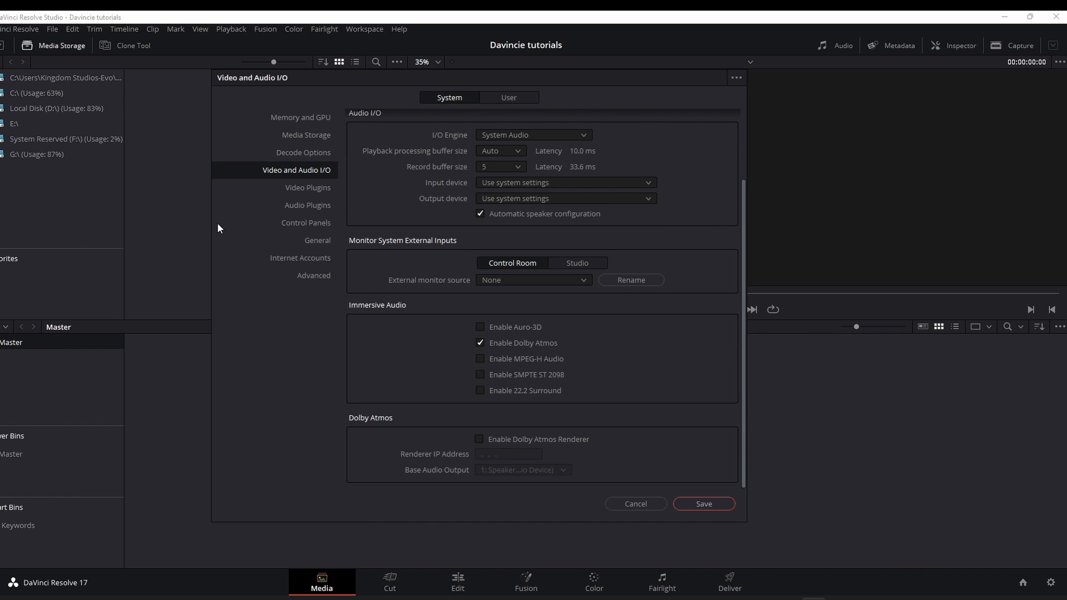
Review the Video Plugins page and look through the full list of available audio plugins
{"action": "left_click", "coordinate": [314, 191]}
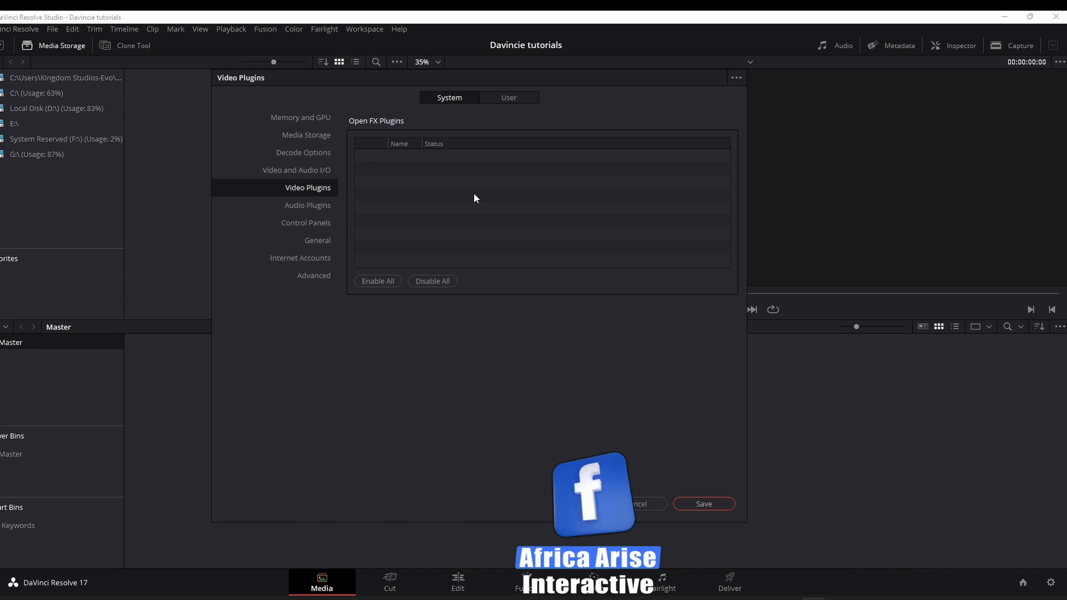
{"action": "left_click", "coordinate": [313, 208]}
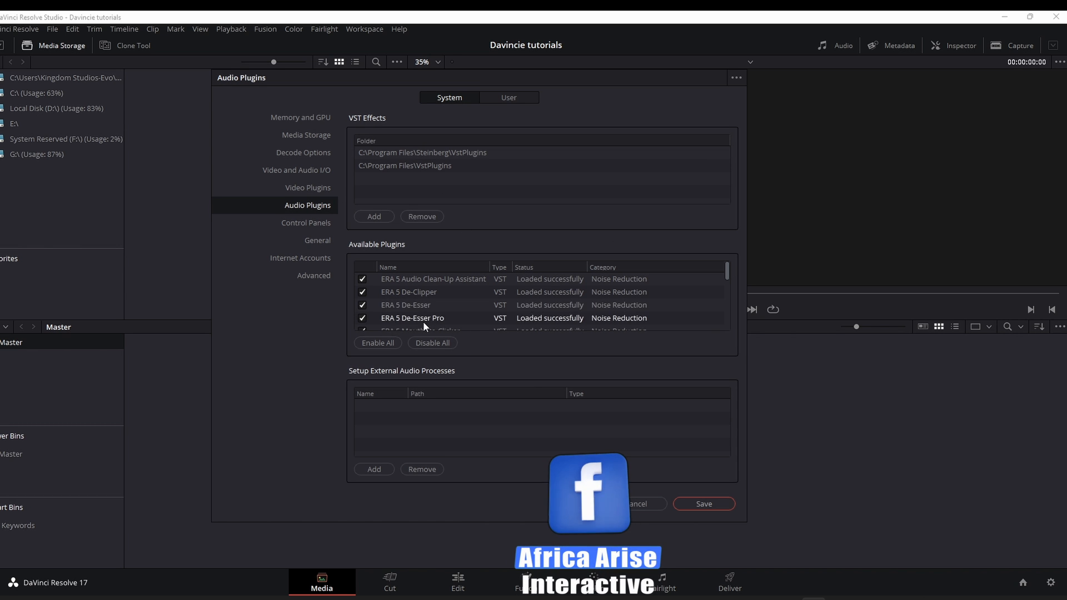
{"action": "scroll", "coordinate": [722, 270], "scroll_direction": "down", "scroll_amount": 3}
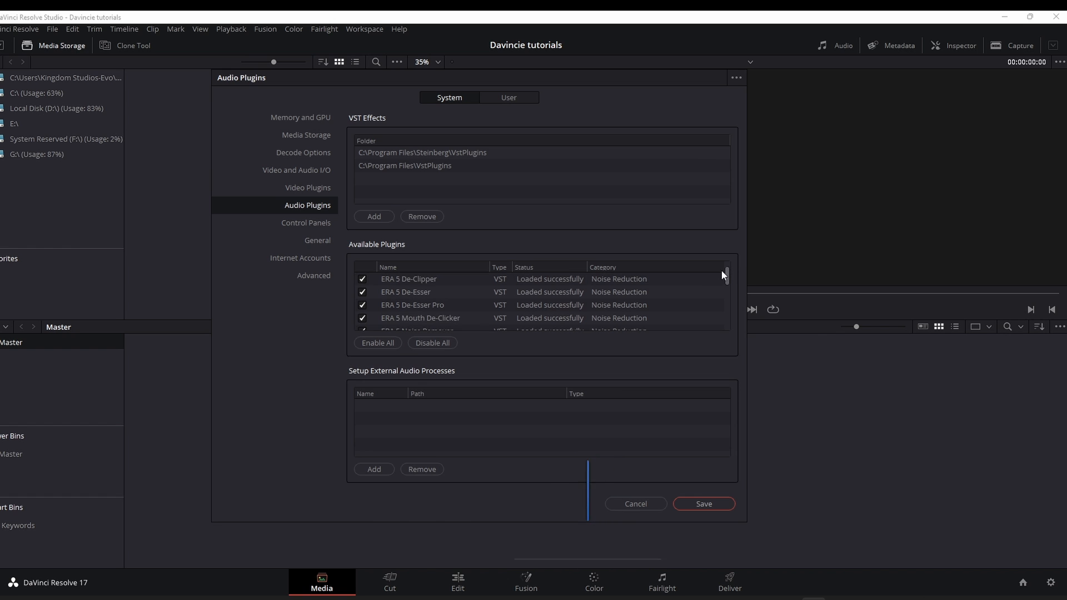
{"action": "scroll", "coordinate": [720, 282], "scroll_direction": "down", "scroll_amount": 6}
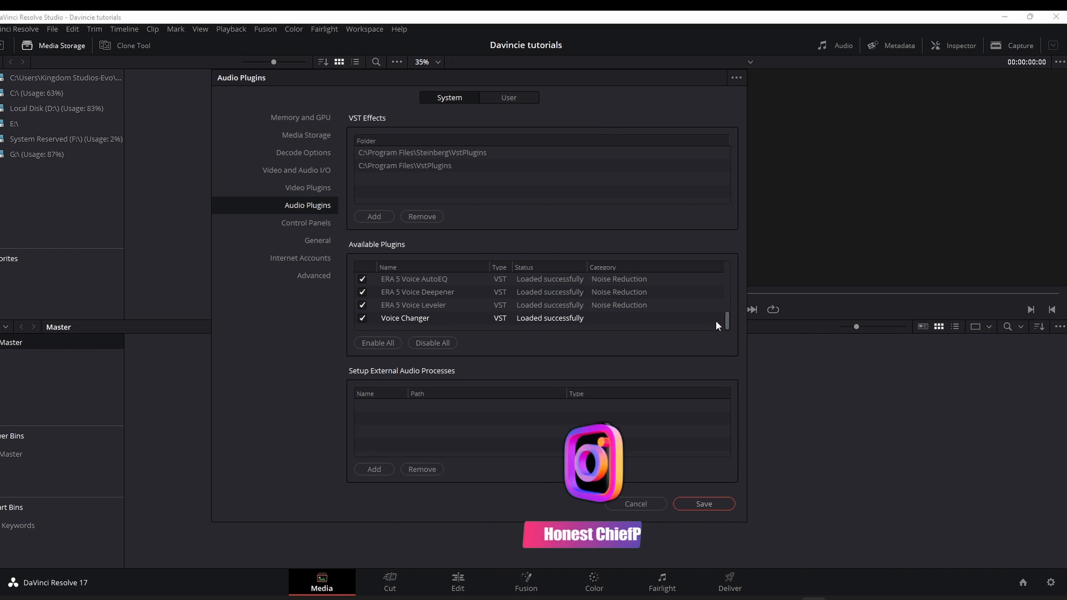
{"action": "scroll", "coordinate": [715, 320], "scroll_direction": "up", "scroll_amount": 10}
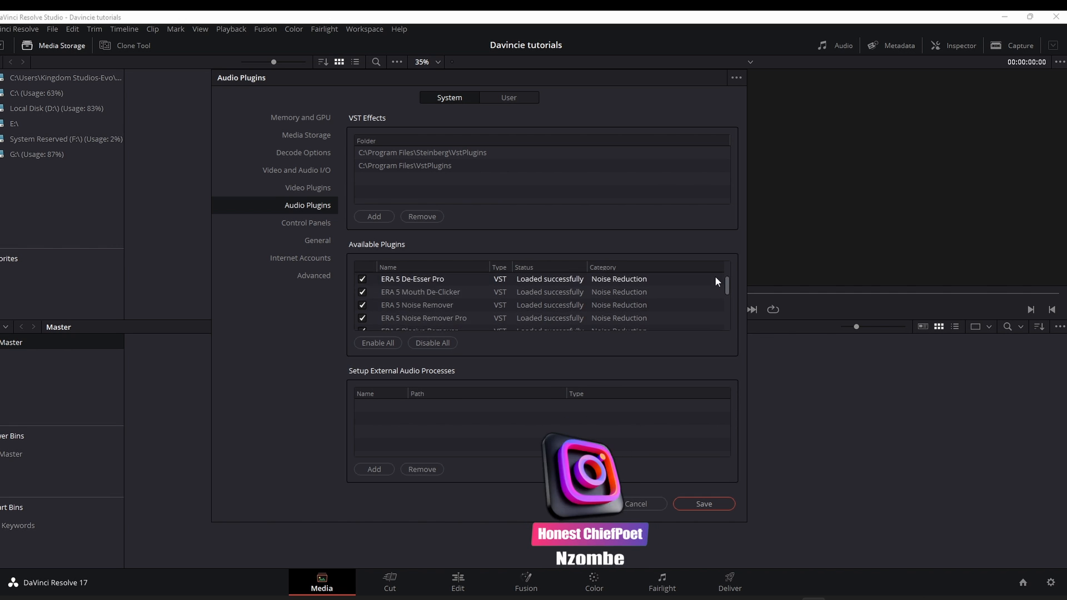
{"action": "scroll", "coordinate": [714, 296], "scroll_direction": "down", "scroll_amount": 10}
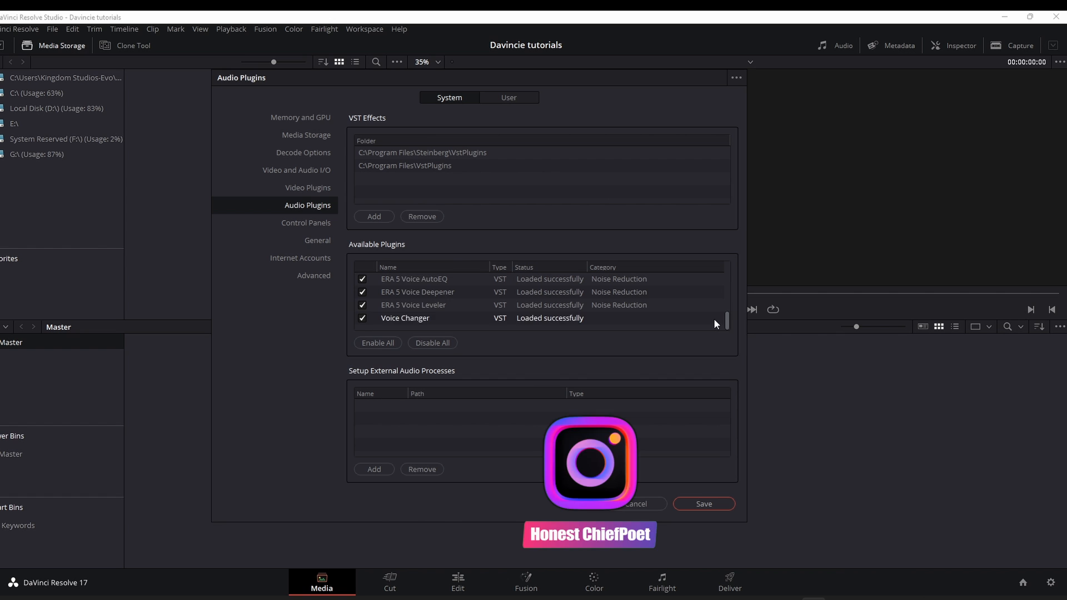
{"action": "scroll", "coordinate": [714, 318], "scroll_direction": "up", "scroll_amount": 10}
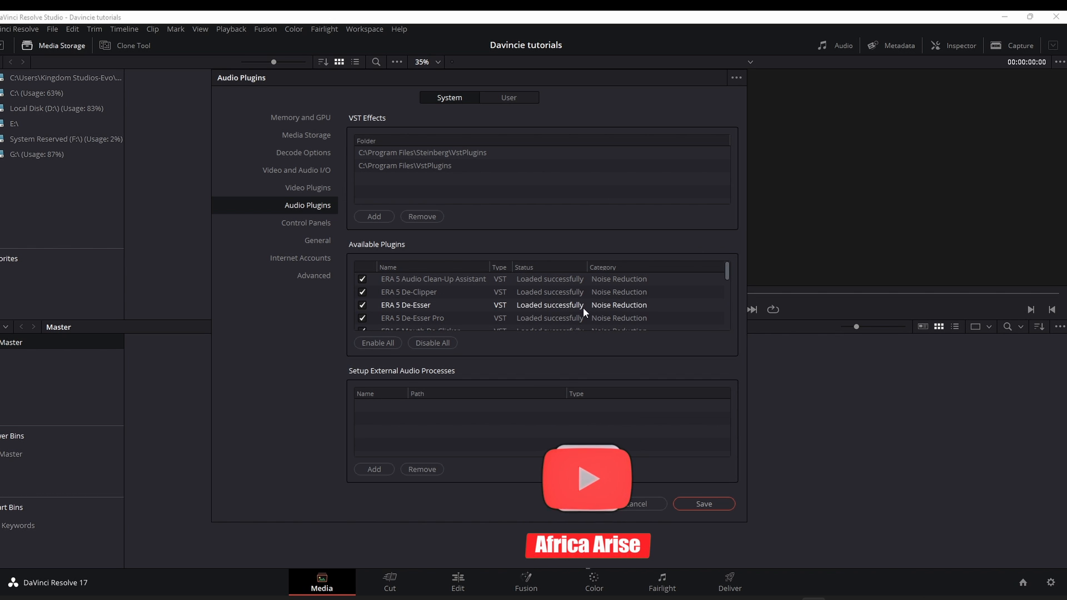
Review the Control Panels, General, Internet Accounts and Advanced pages of the system preferences
{"action": "left_click", "coordinate": [312, 224]}
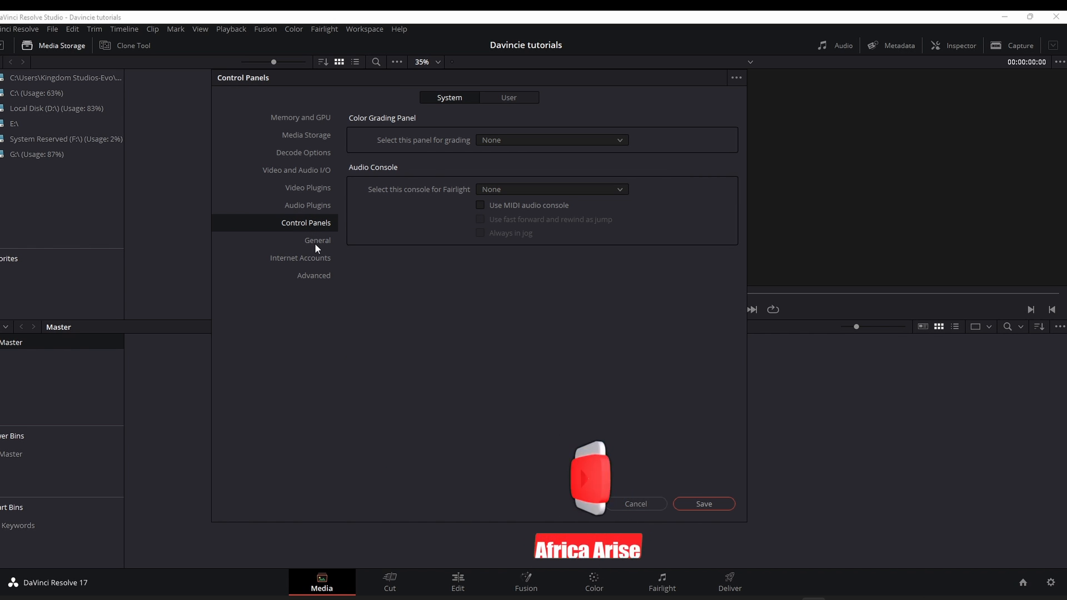
{"action": "left_click", "coordinate": [317, 241]}
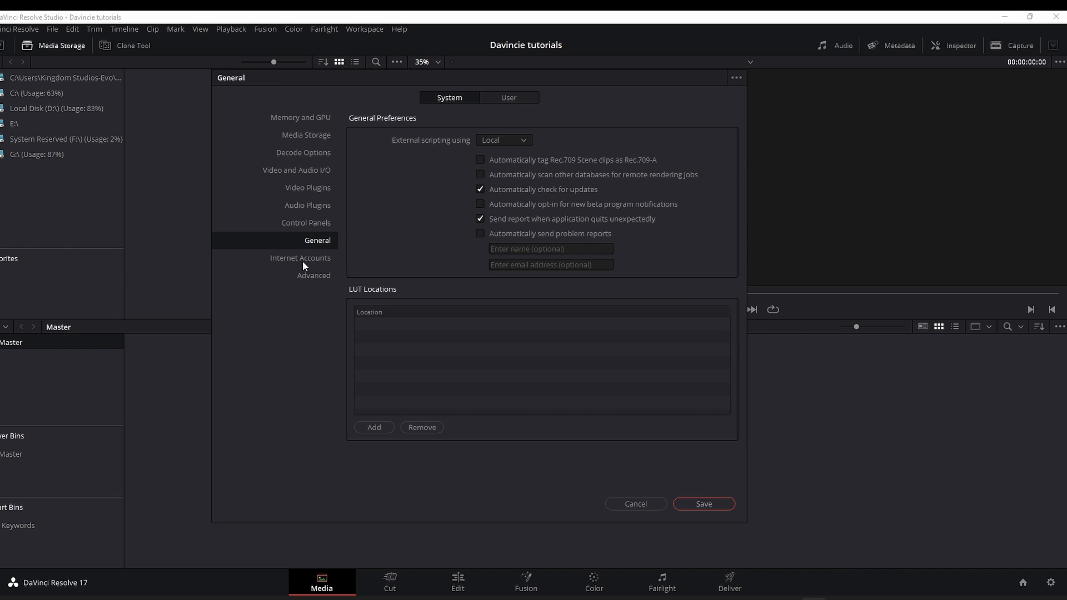
{"action": "left_click", "coordinate": [308, 257]}
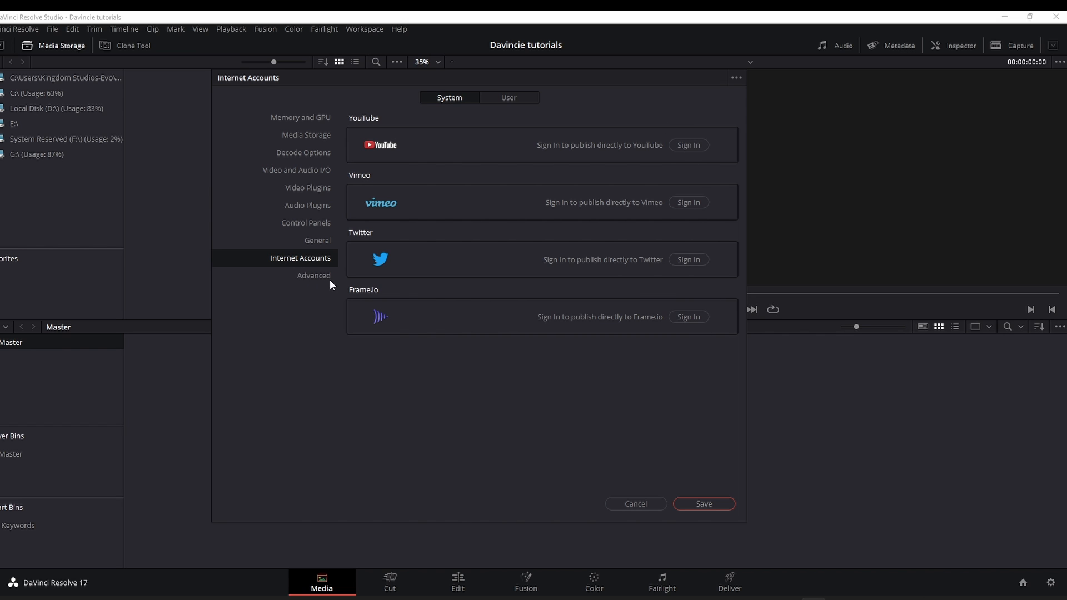
{"action": "left_click", "coordinate": [311, 276]}
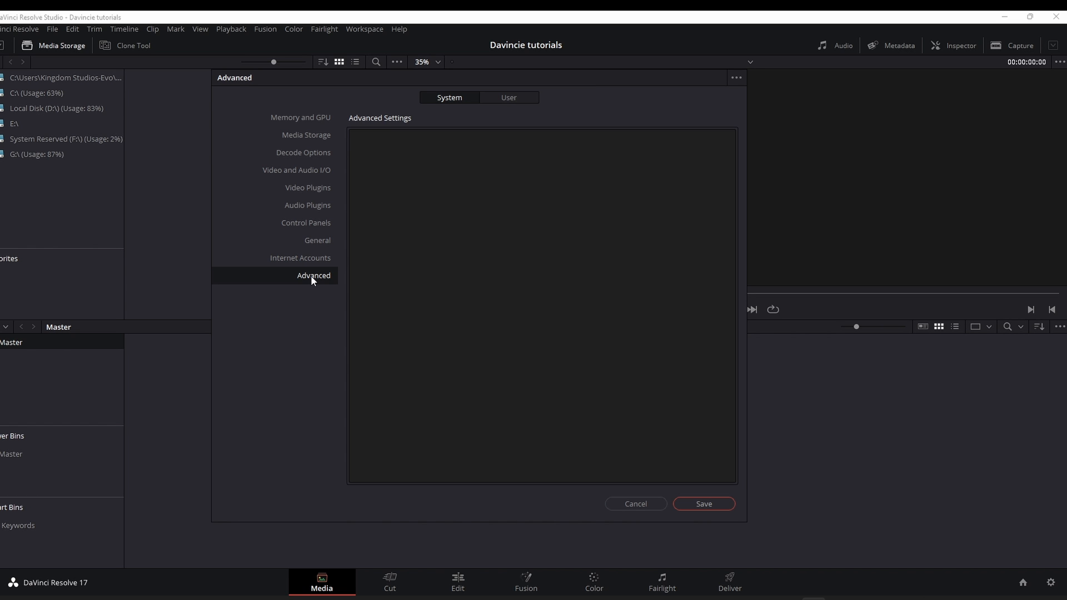
Review the user preferences for UI Settings and Project Save and Load, and return to the Memory and GPU system settings
{"action": "left_click", "coordinate": [509, 98]}
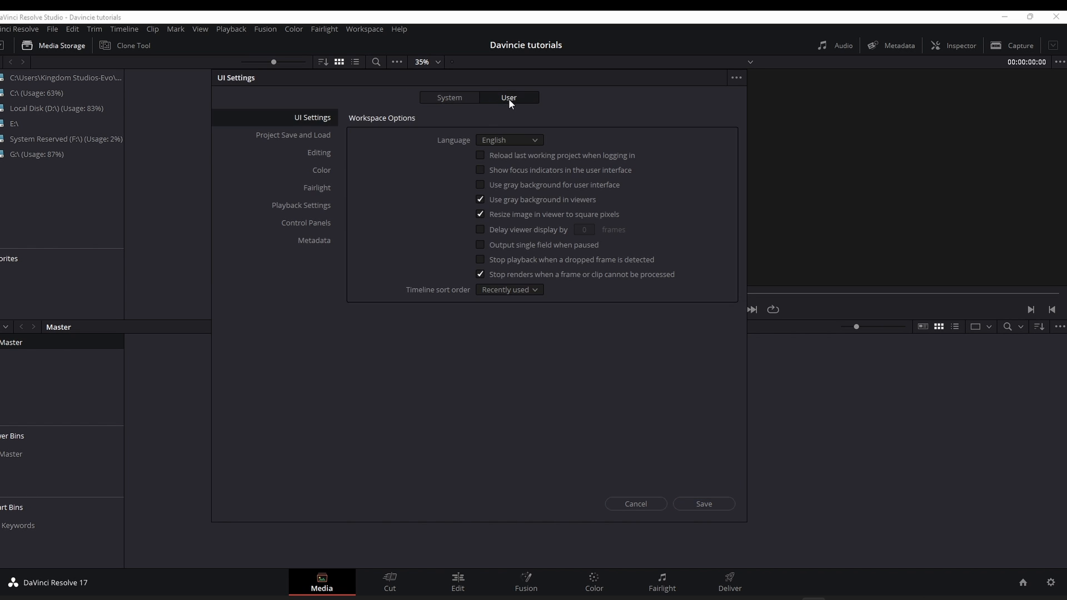
{"action": "left_click", "coordinate": [308, 134]}
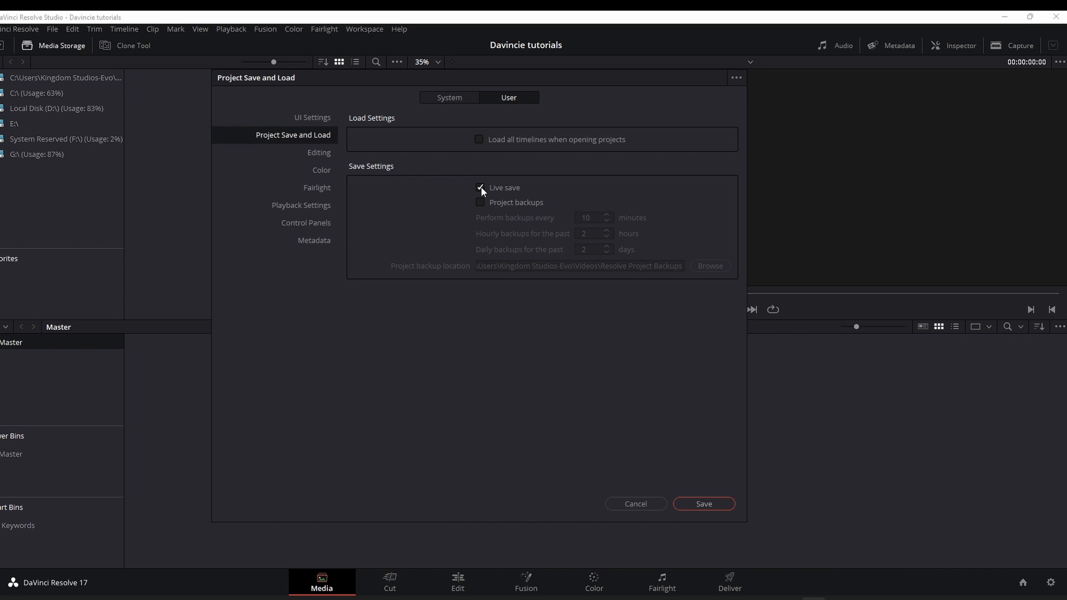
{"action": "left_click", "coordinate": [450, 98]}
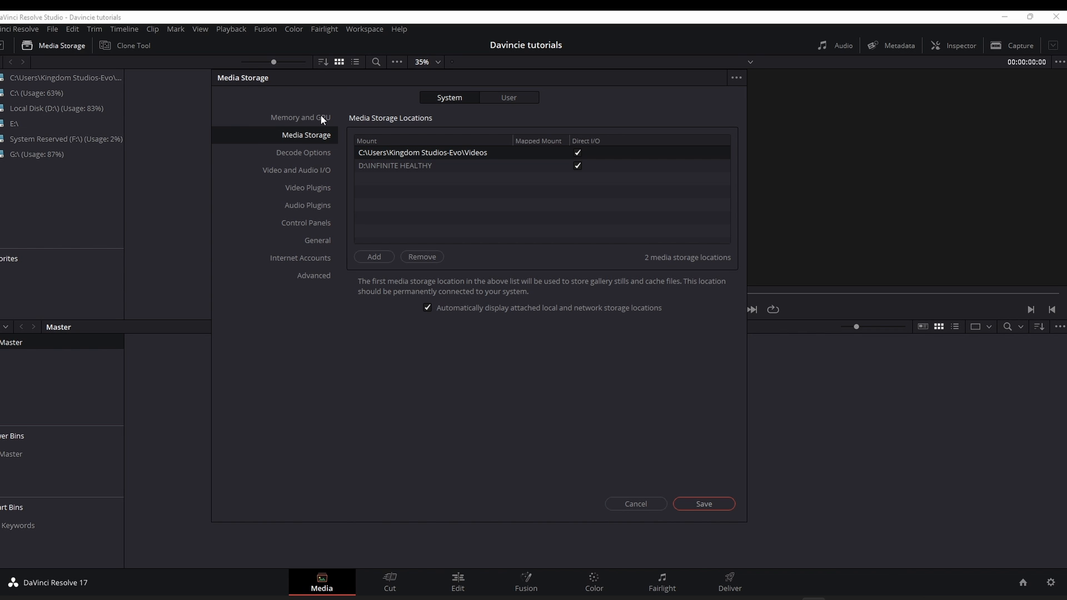
{"action": "left_click", "coordinate": [321, 116]}
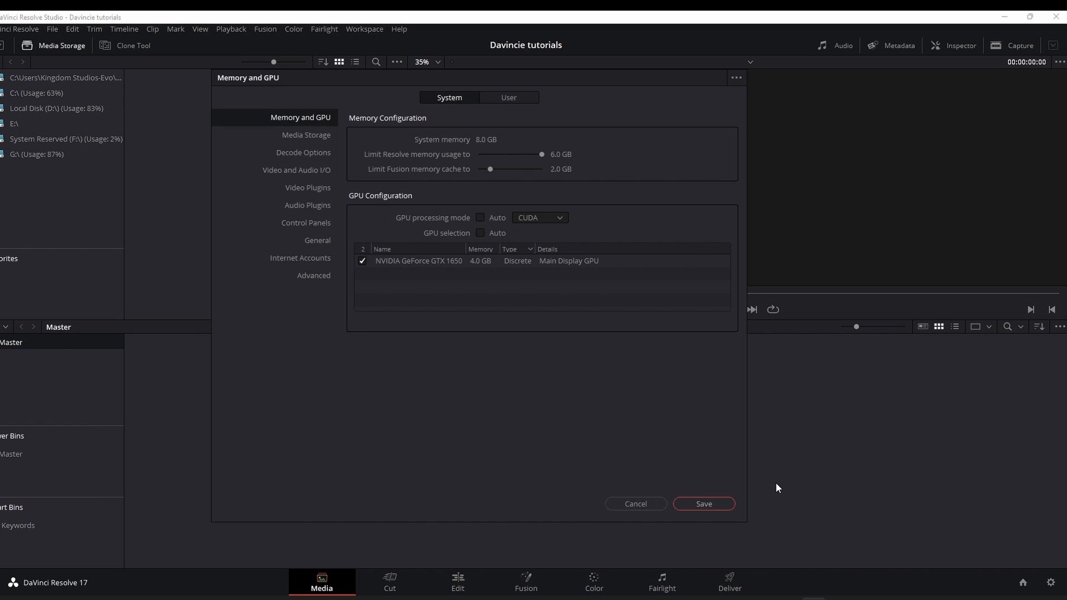
Save the updated preferences and acknowledge the restart notice
{"action": "left_click", "coordinate": [703, 504]}
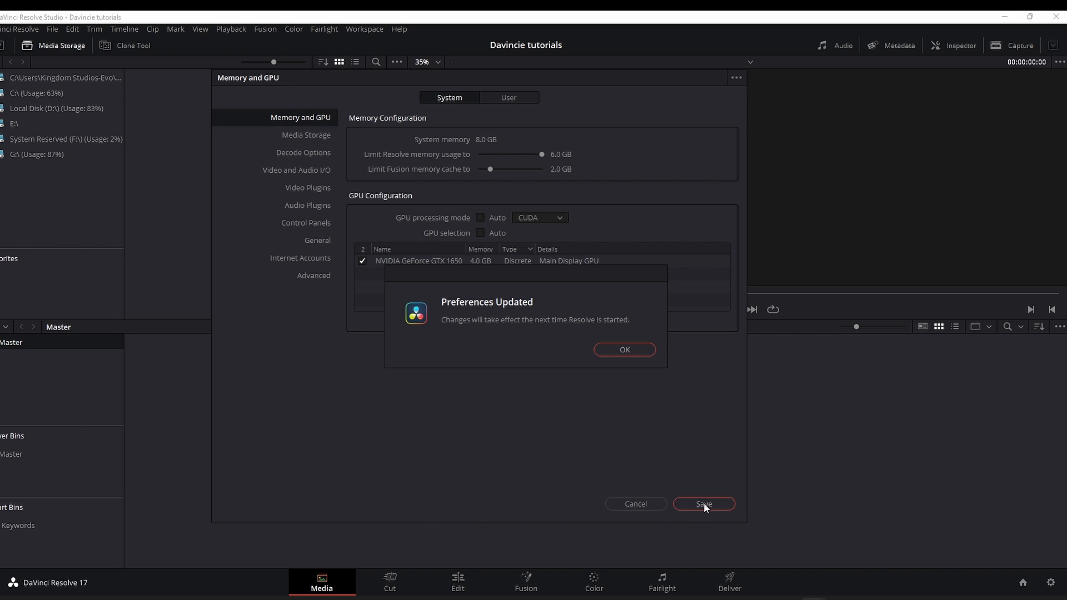
{"action": "left_click", "coordinate": [634, 352]}
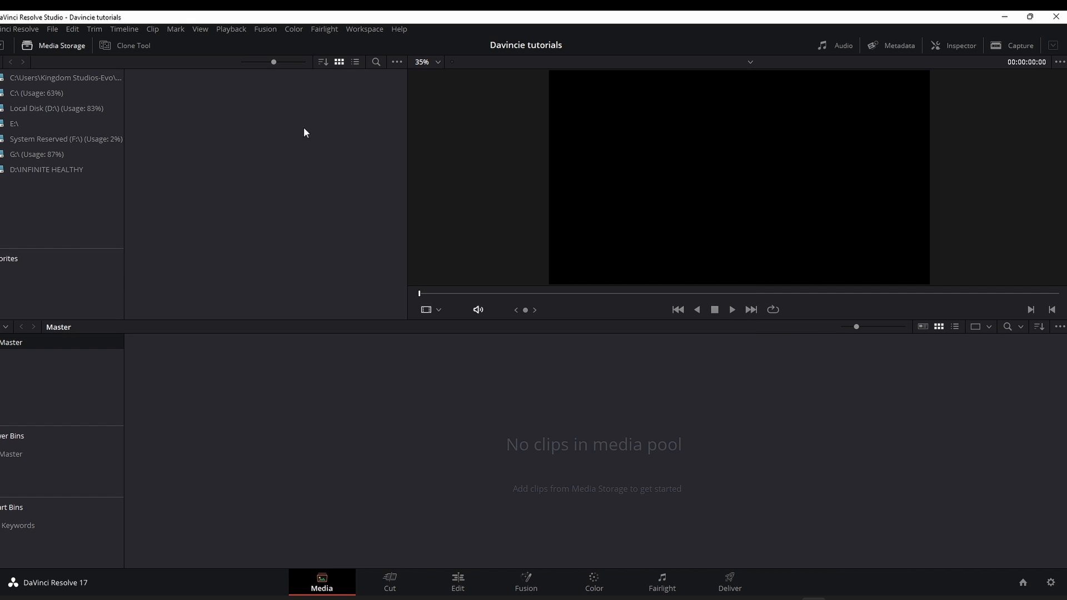
Turn the use of optimized media off for playback and switch it back on
{"action": "left_click", "coordinate": [230, 27]}
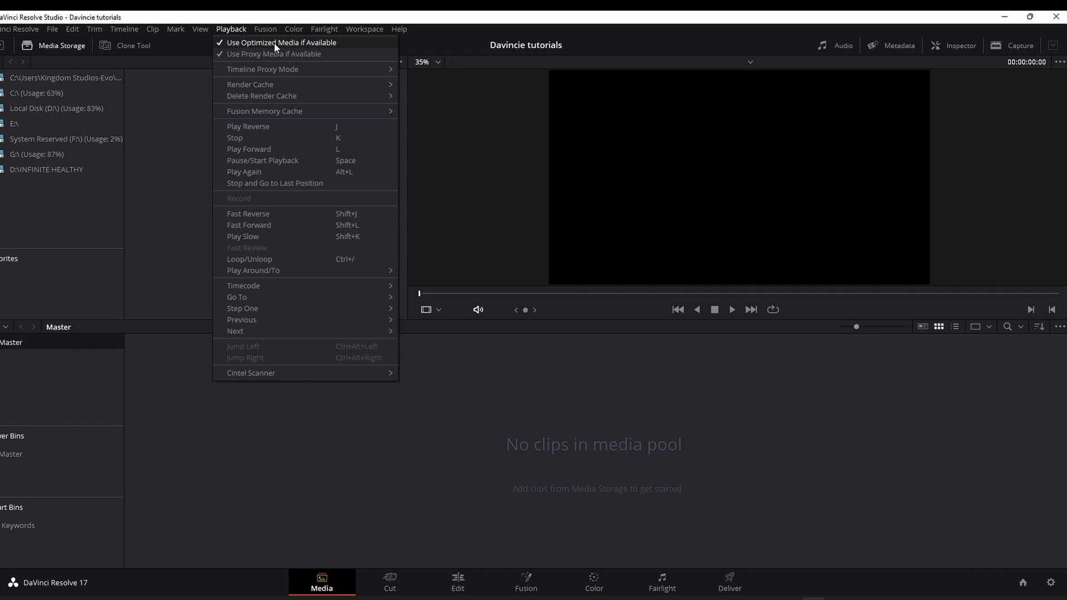
{"action": "left_click", "coordinate": [221, 43]}
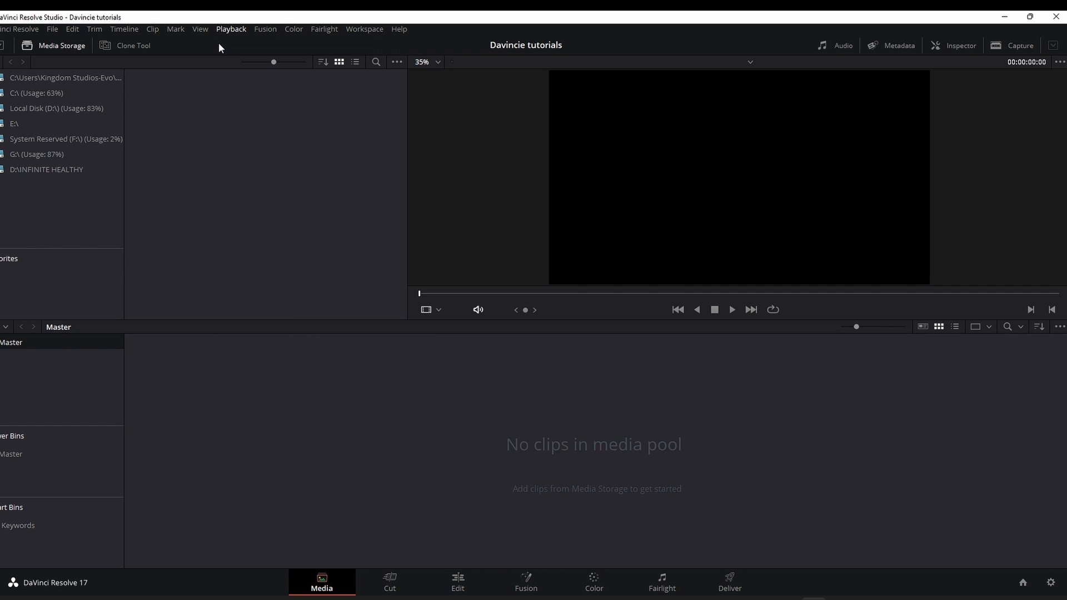
{"action": "left_click", "coordinate": [231, 31]}
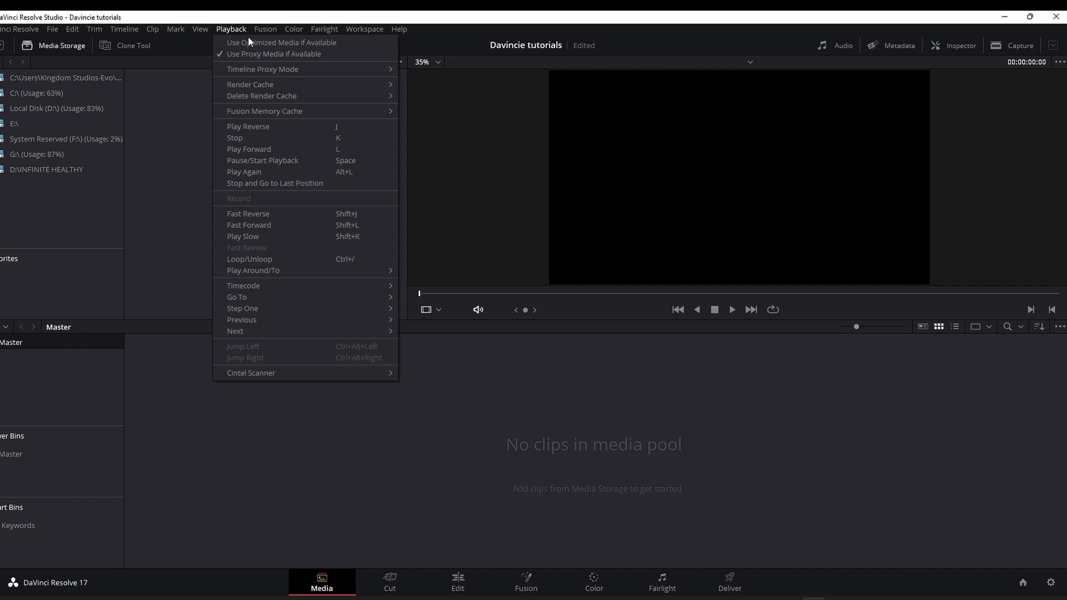
{"action": "left_click", "coordinate": [249, 44]}
Set the Timeline Proxy Mode to Half Resolution and the Render Cache to Smart
{"action": "left_click", "coordinate": [231, 30]}
{"action": "mouse_move", "coordinate": [267, 72]}
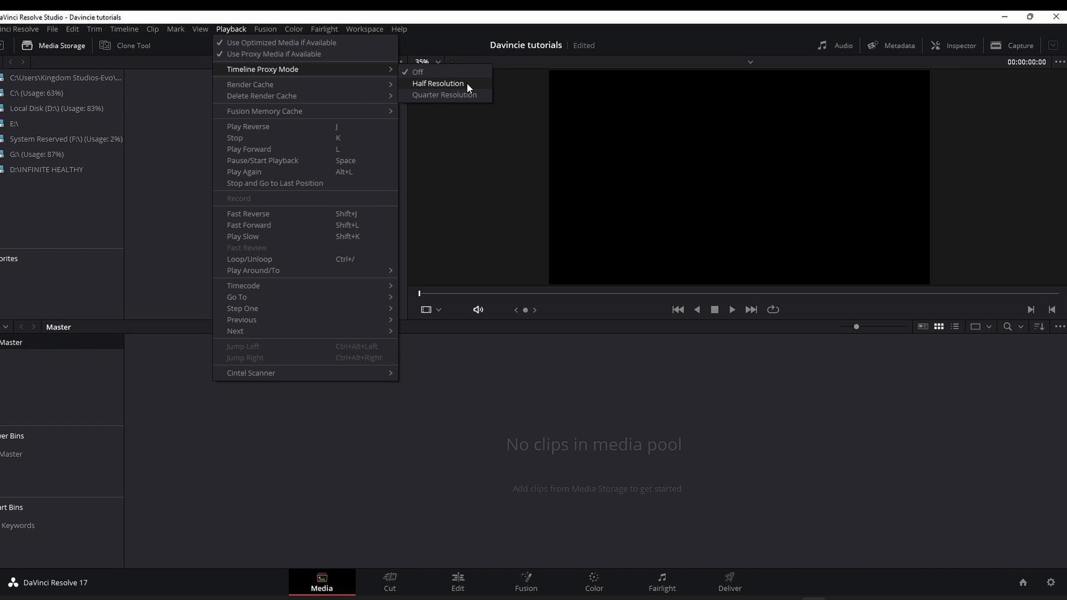
{"action": "left_click", "coordinate": [437, 83]}
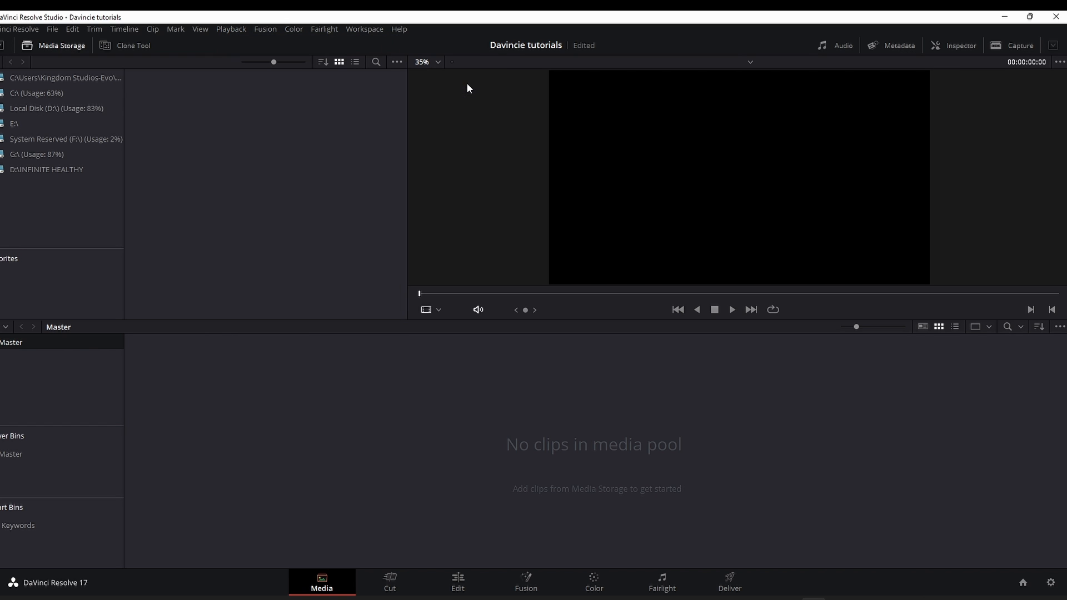
{"action": "left_click", "coordinate": [238, 34]}
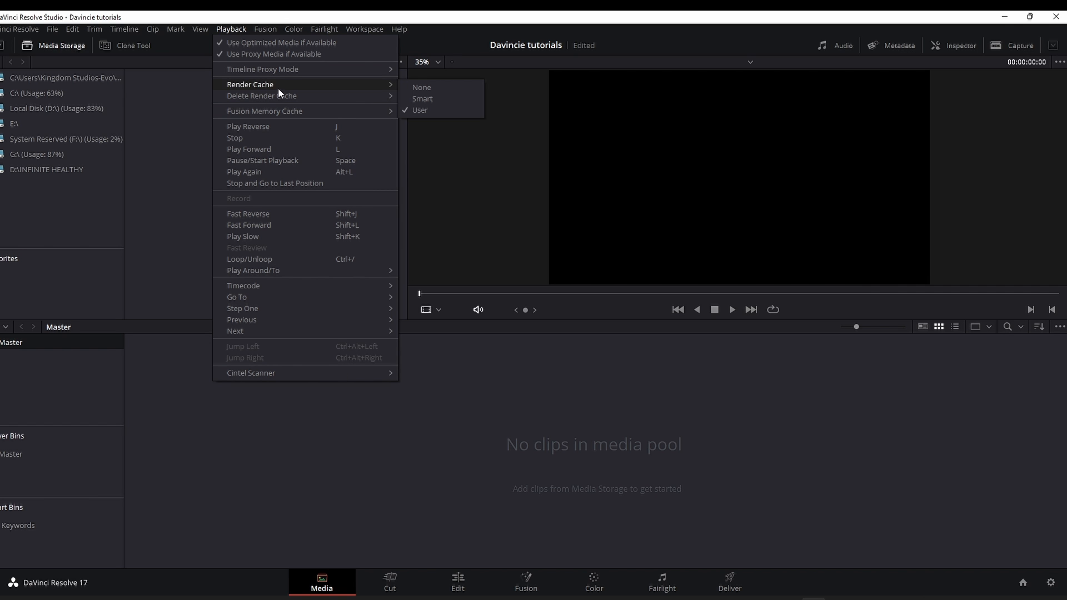
{"action": "mouse_move", "coordinate": [299, 102]}
{"action": "left_click", "coordinate": [442, 101]}
Delete all unused render cache in the project
{"action": "left_click", "coordinate": [238, 32]}
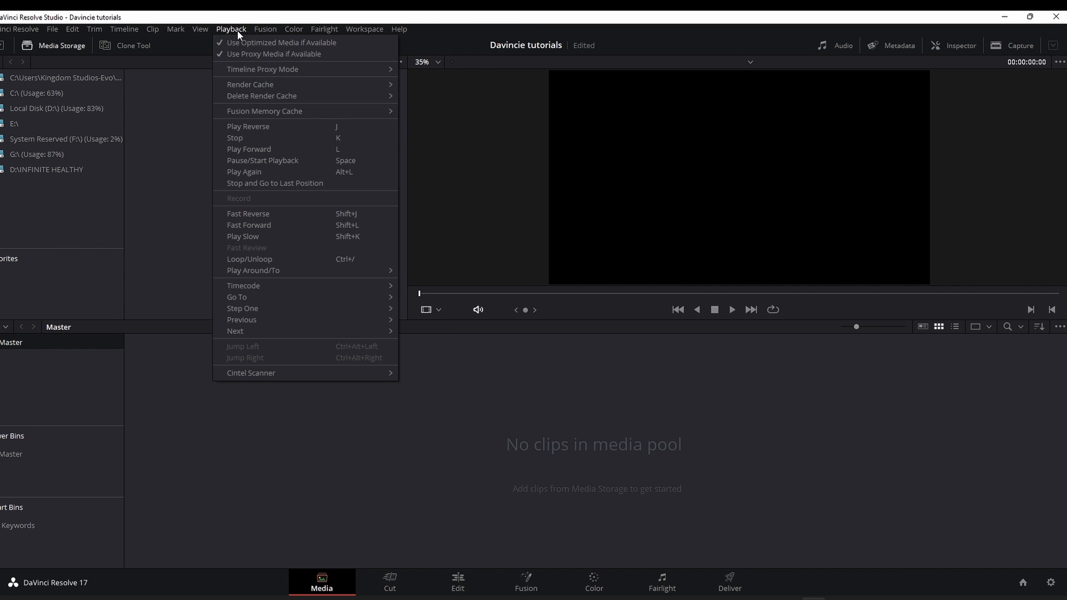
{"action": "mouse_move", "coordinate": [243, 113]}
{"action": "mouse_move", "coordinate": [339, 97]}
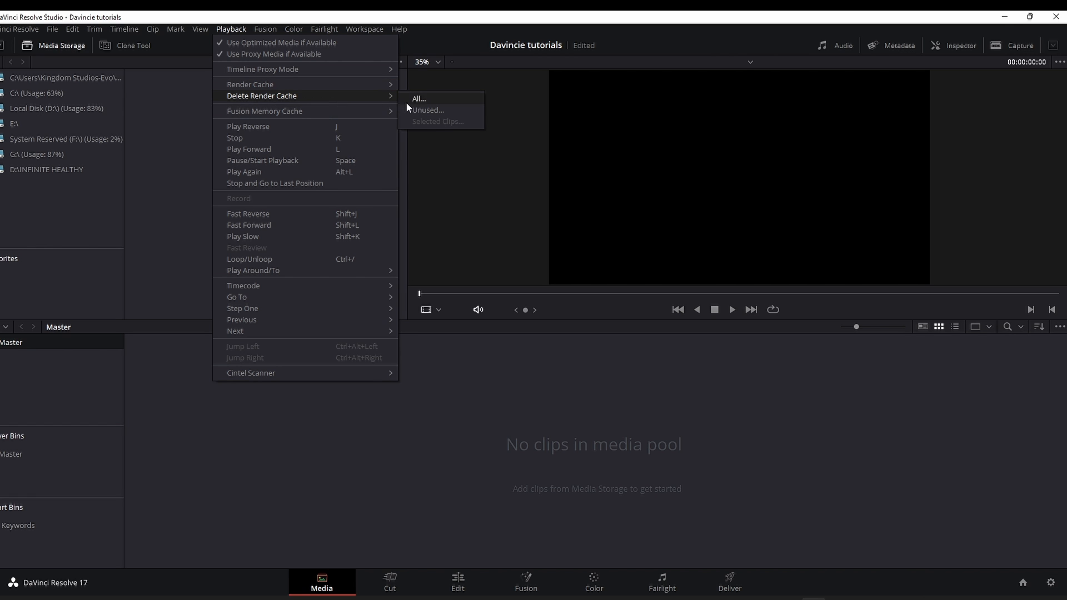
{"action": "left_click", "coordinate": [437, 111]}
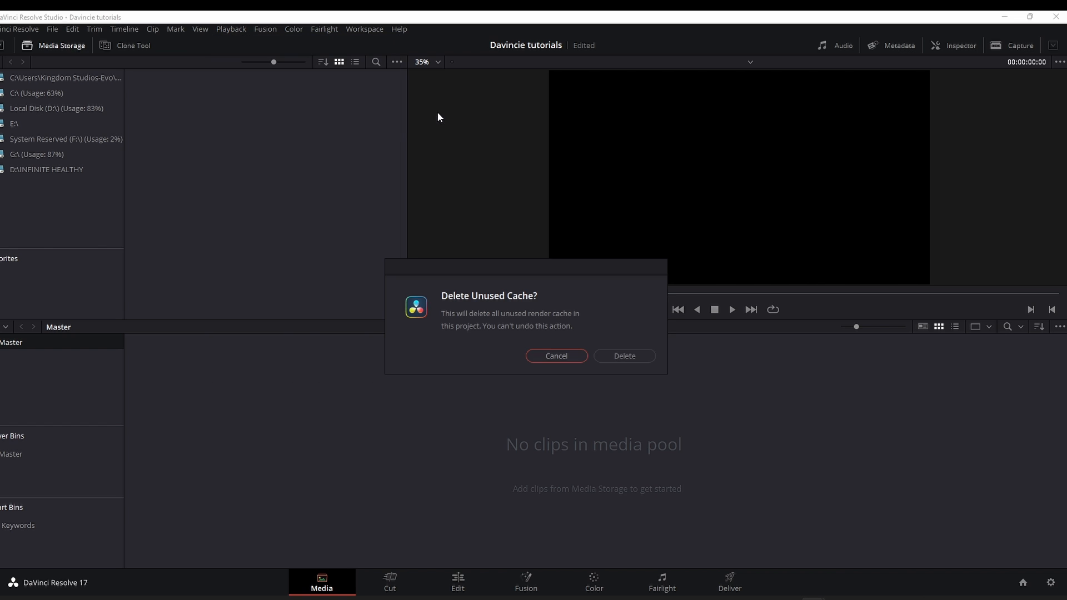
{"action": "left_click", "coordinate": [618, 357]}
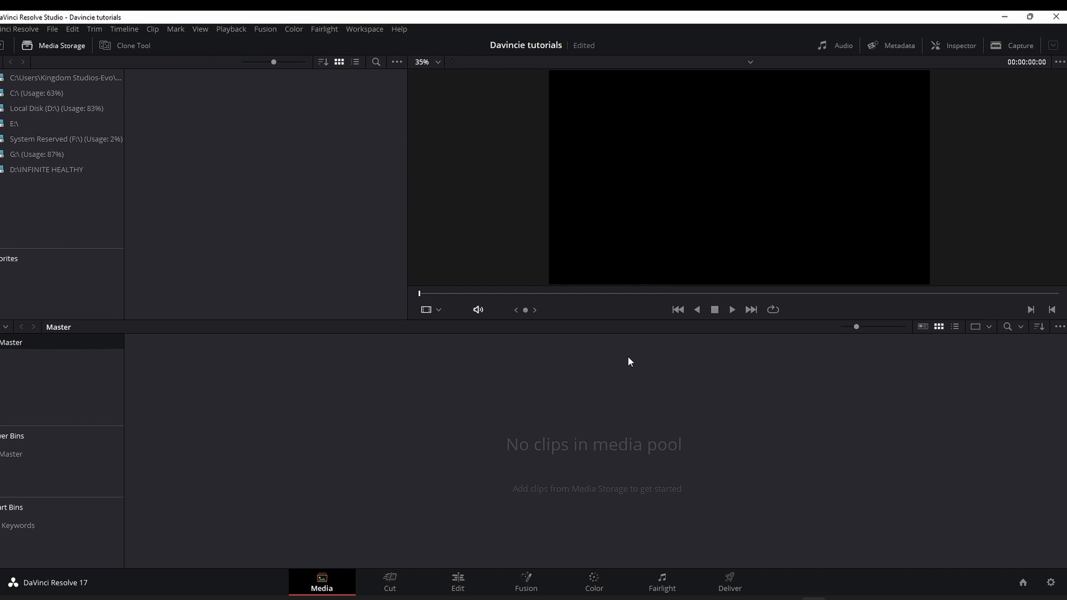
{"action": "left_click", "coordinate": [224, 28]}
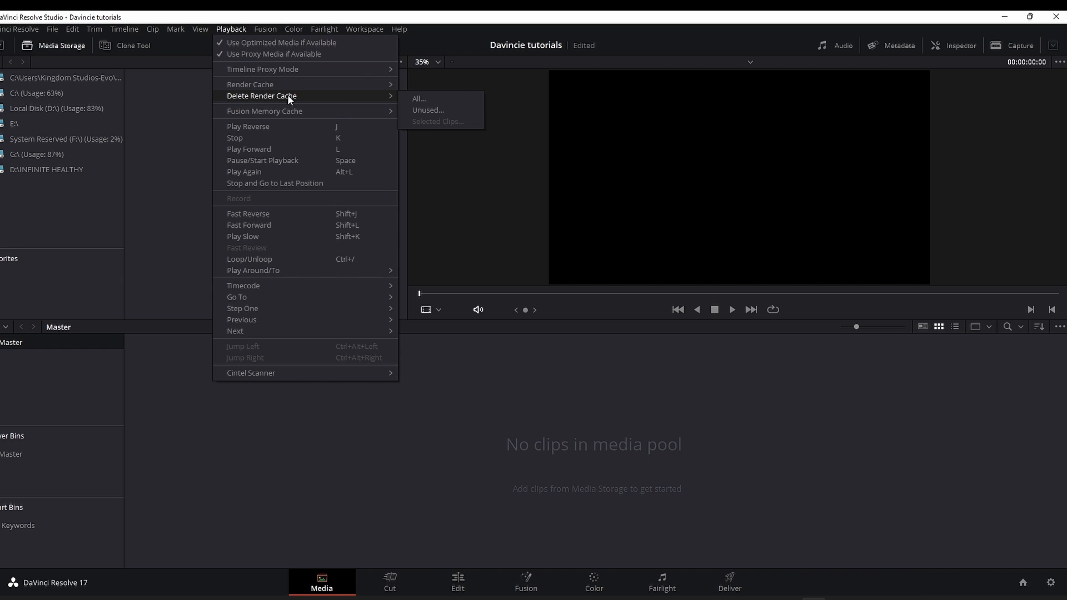
{"action": "left_click", "coordinate": [178, 108]}
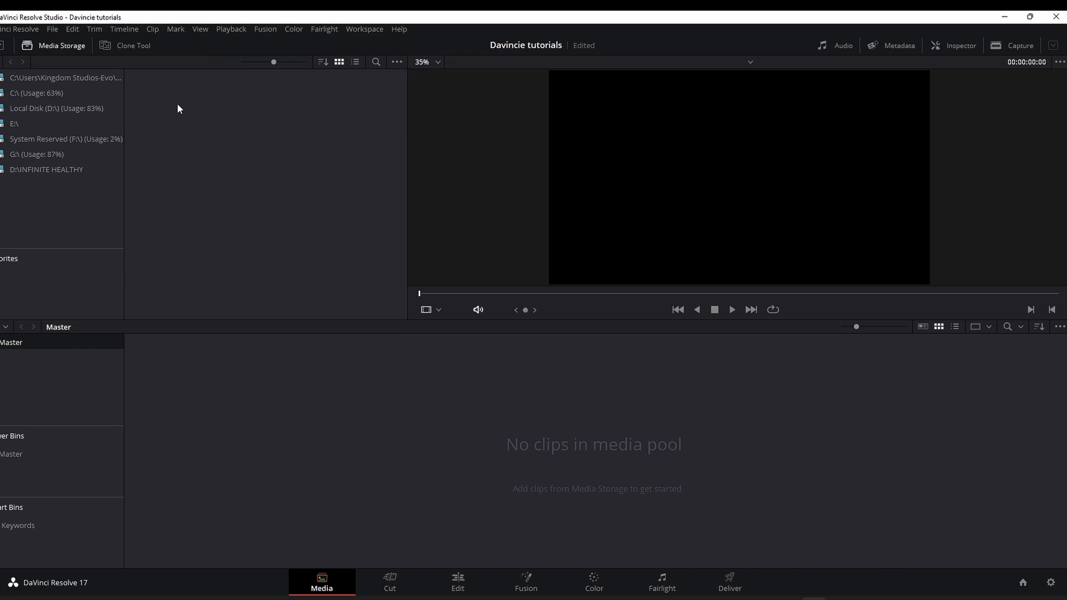
{"action": "left_click", "coordinate": [257, 31]}
{"action": "left_click", "coordinate": [229, 142]}
Open the project settings, move their window higher up and review the Presets page
{"action": "left_click", "coordinate": [1050, 582]}
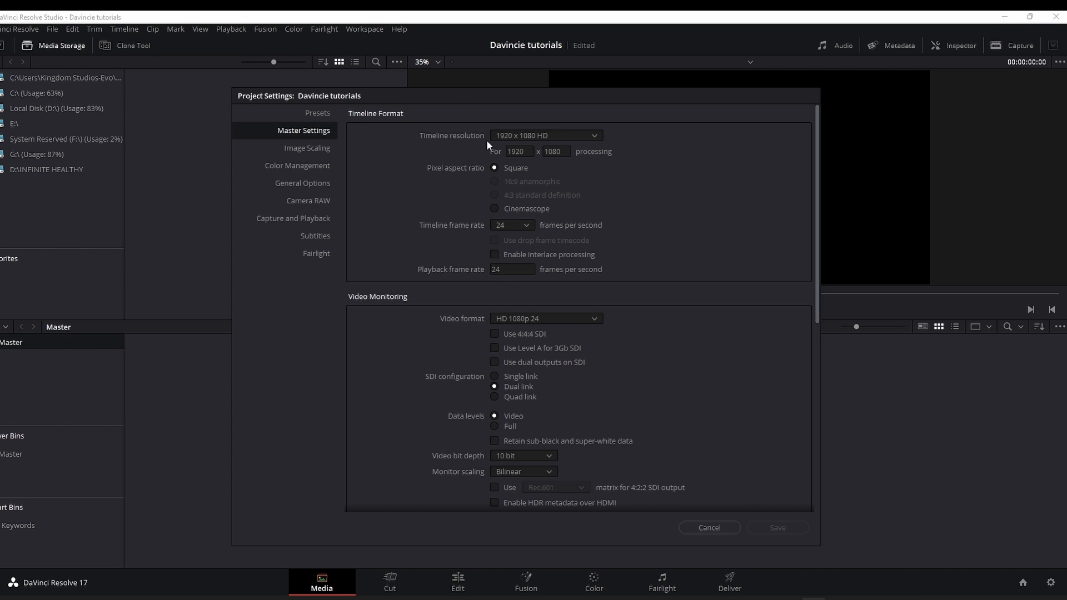
{"action": "left_click_drag", "start_coordinate": [432, 98], "coordinate": [399, 31]}
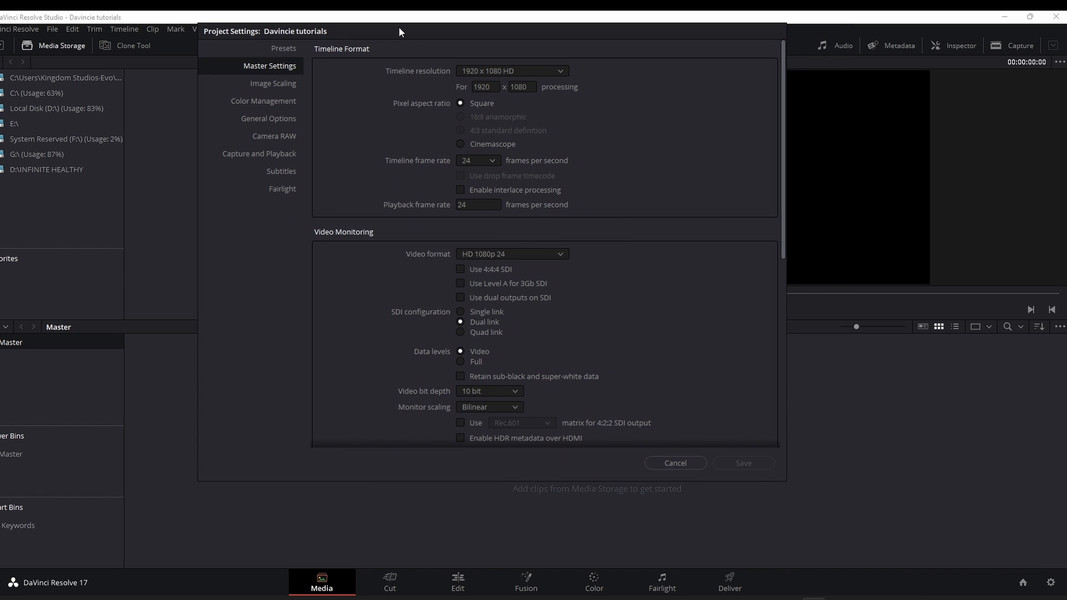
{"action": "left_click", "coordinate": [284, 49]}
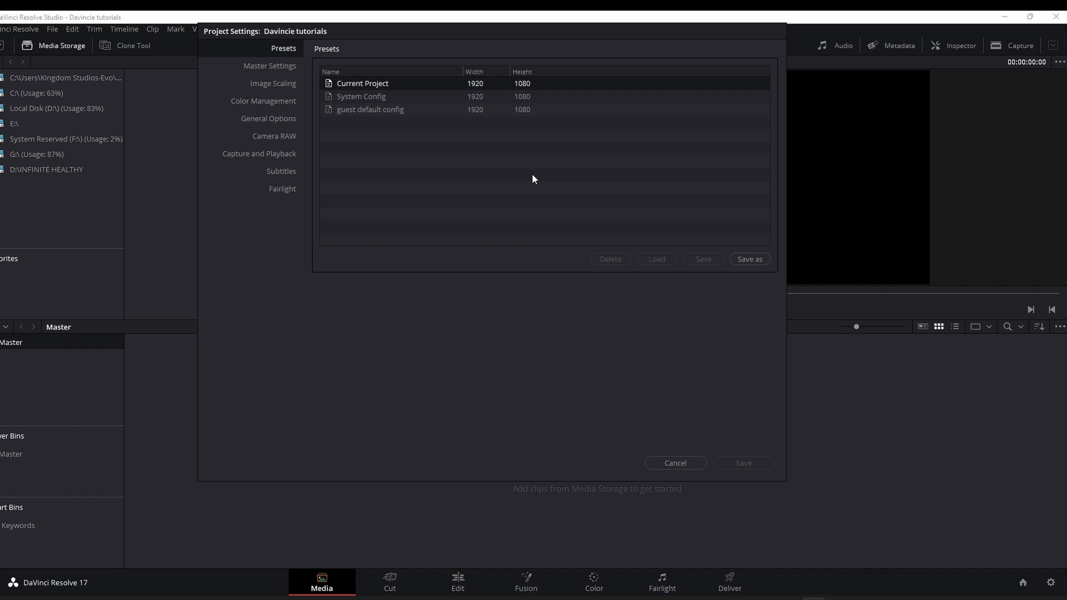
Look through the timeline resolutions in the Master Settings and set the timeline frame rate to 23.976 frames per second
{"action": "left_click", "coordinate": [279, 67]}
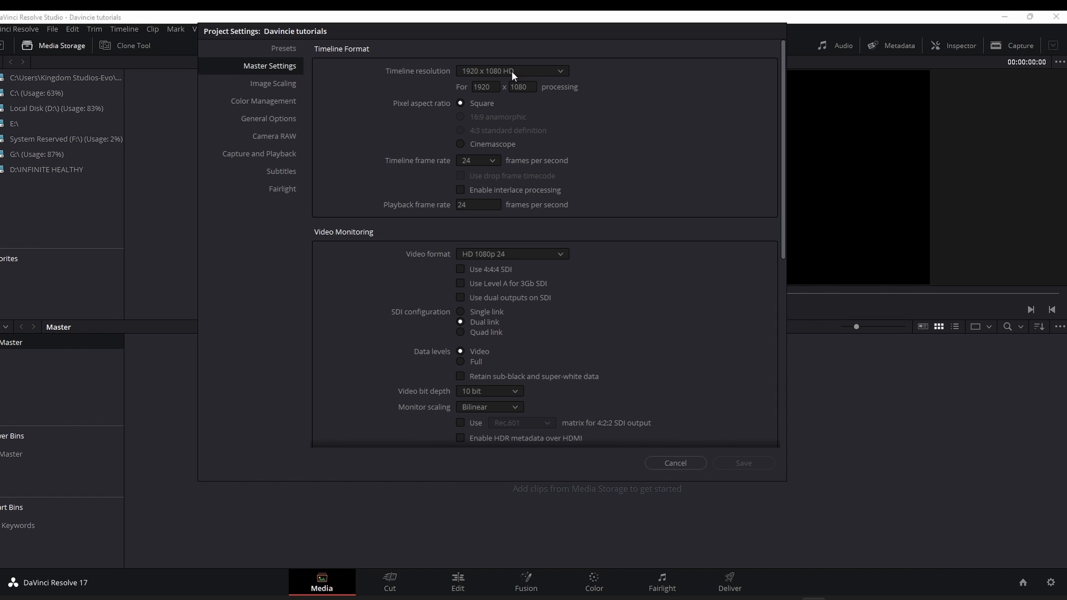
{"action": "left_click", "coordinate": [542, 72]}
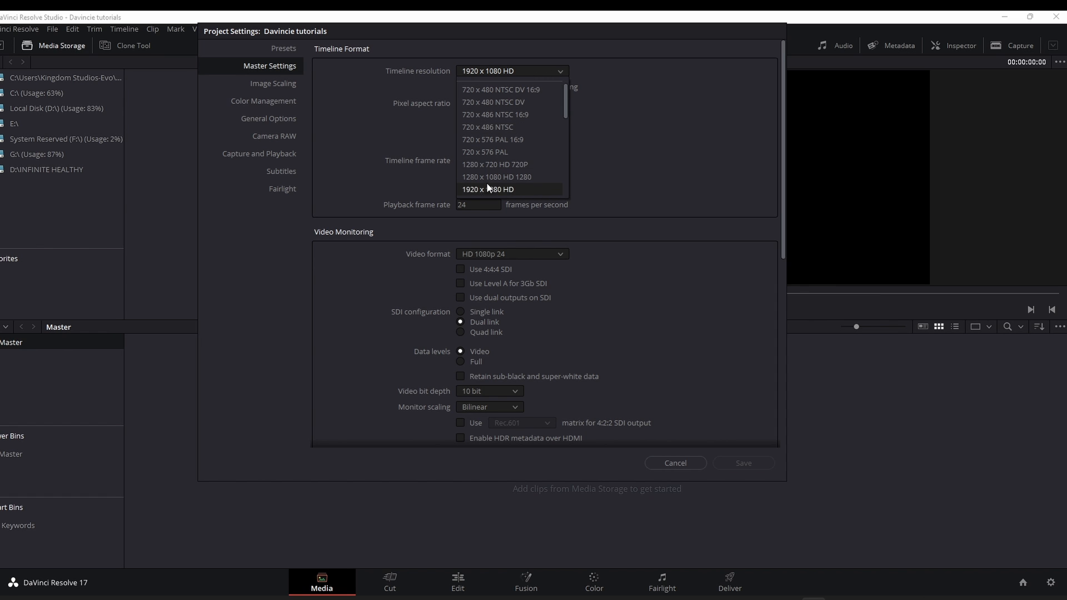
{"action": "left_click_drag", "start_coordinate": [565, 105], "coordinate": [566, 141]}
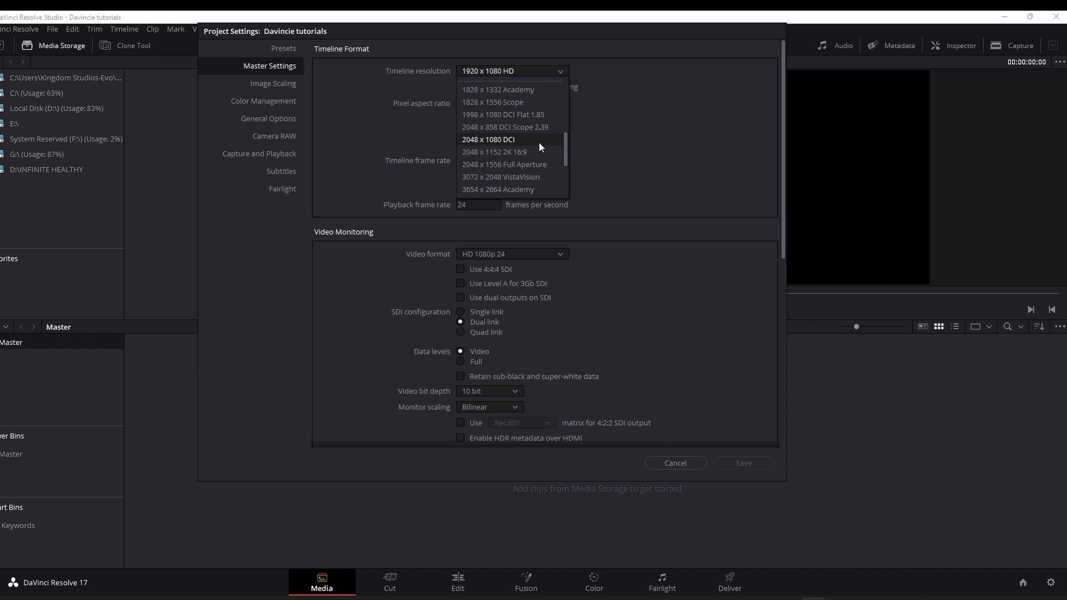
{"action": "left_click_drag", "start_coordinate": [566, 150], "coordinate": [563, 89]}
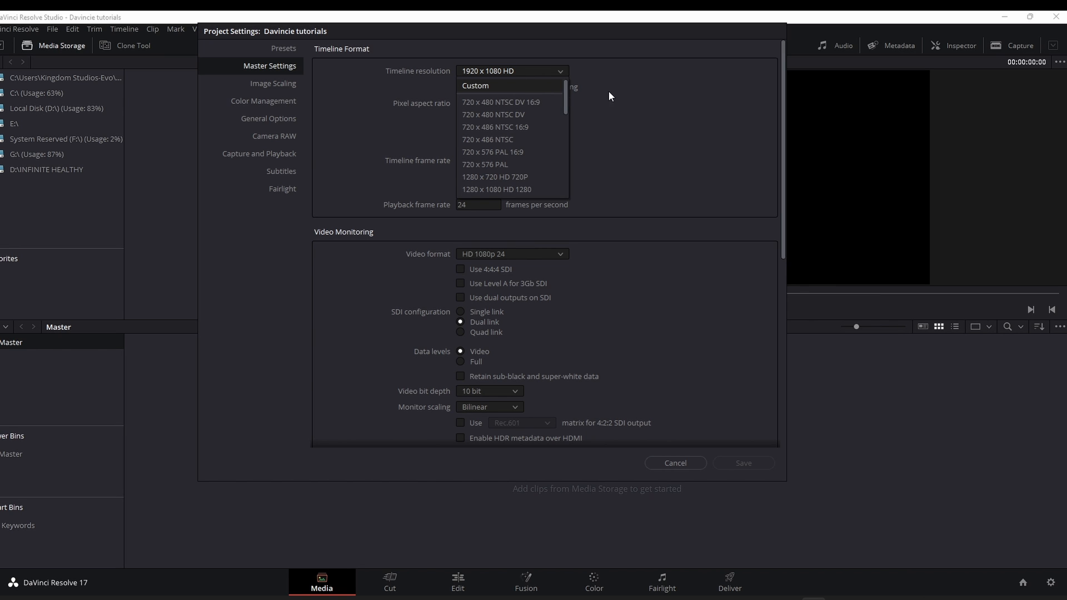
{"action": "left_click", "coordinate": [637, 99]}
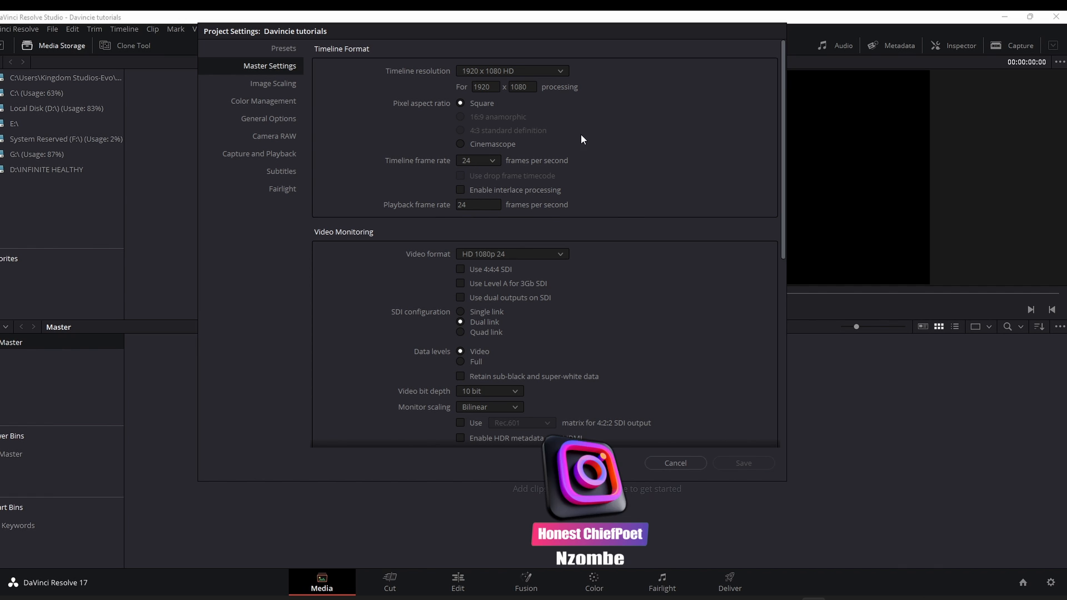
{"action": "left_click", "coordinate": [492, 160]}
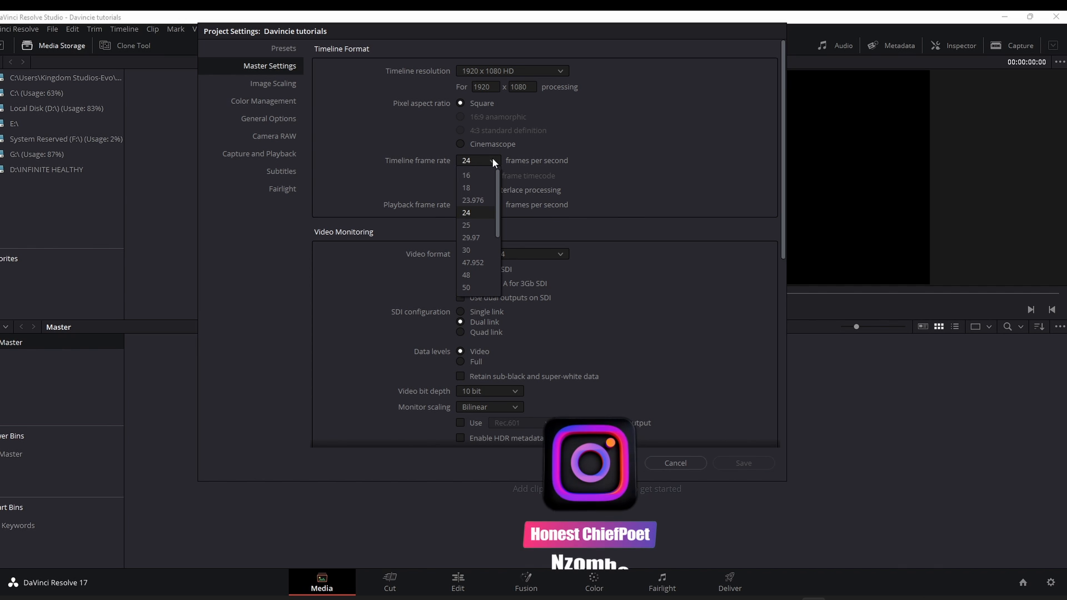
{"action": "left_click", "coordinate": [487, 198]}
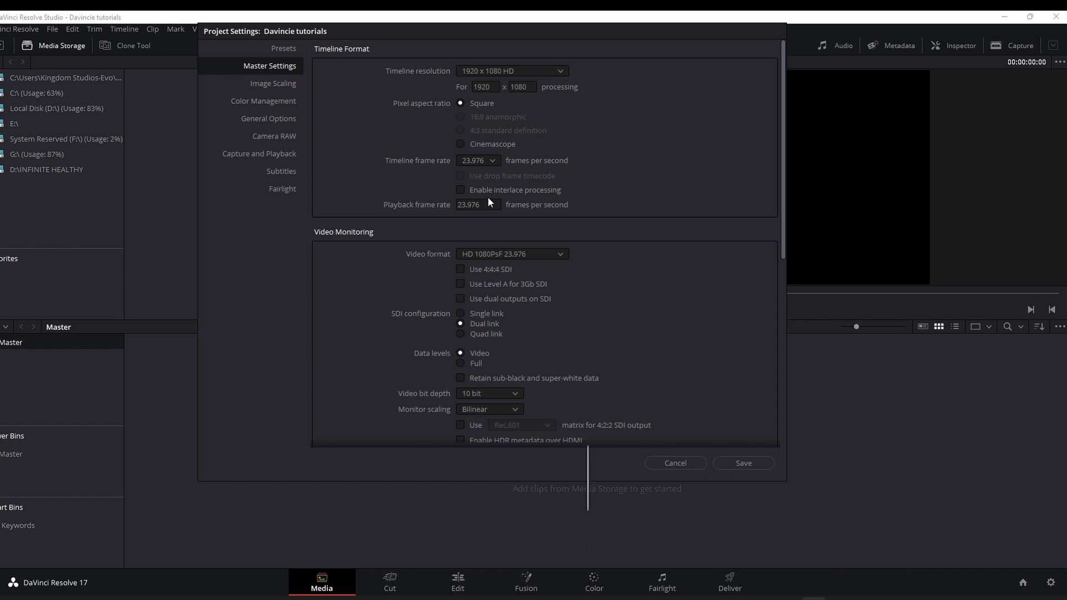
Look through the available video monitoring formats from NTSC up to UHD 2160p without choosing another one
{"action": "left_click", "coordinate": [529, 255]}
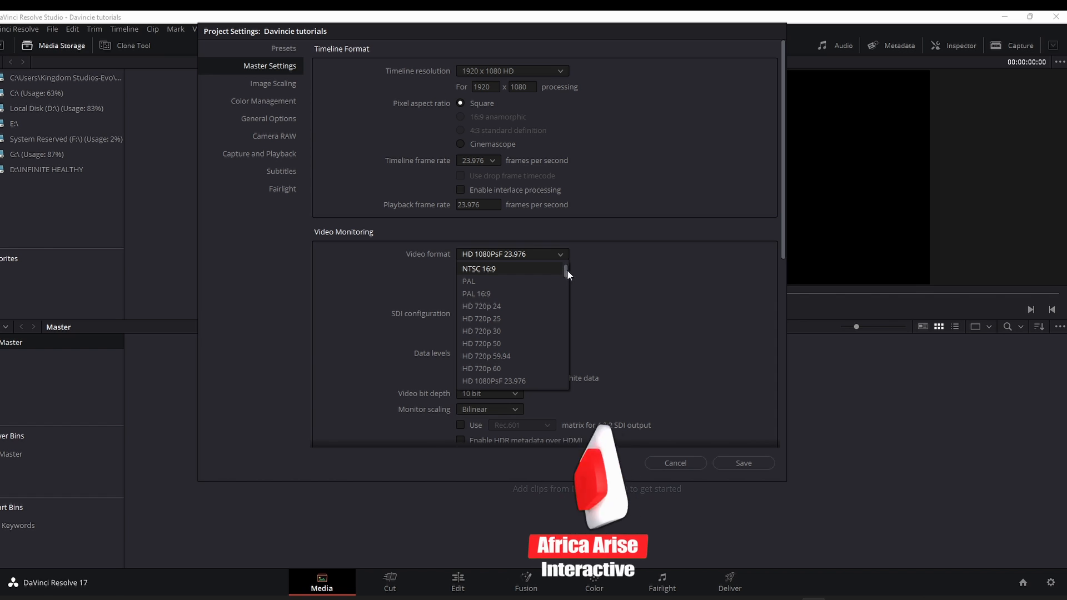
{"action": "left_click_drag", "start_coordinate": [567, 268], "coordinate": [568, 288]}
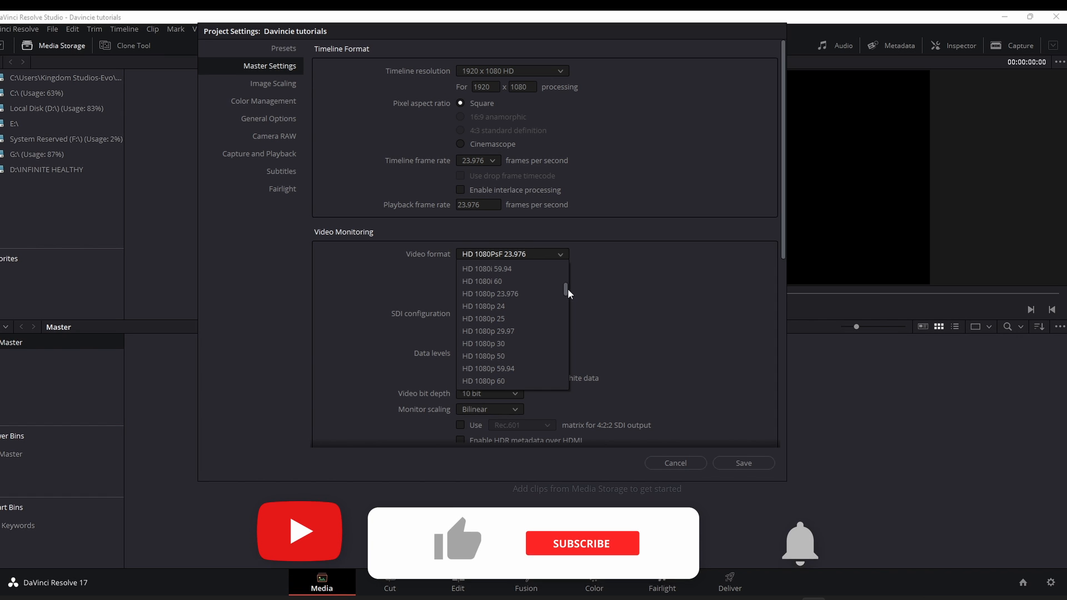
{"action": "left_click_drag", "start_coordinate": [568, 288], "coordinate": [568, 293]}
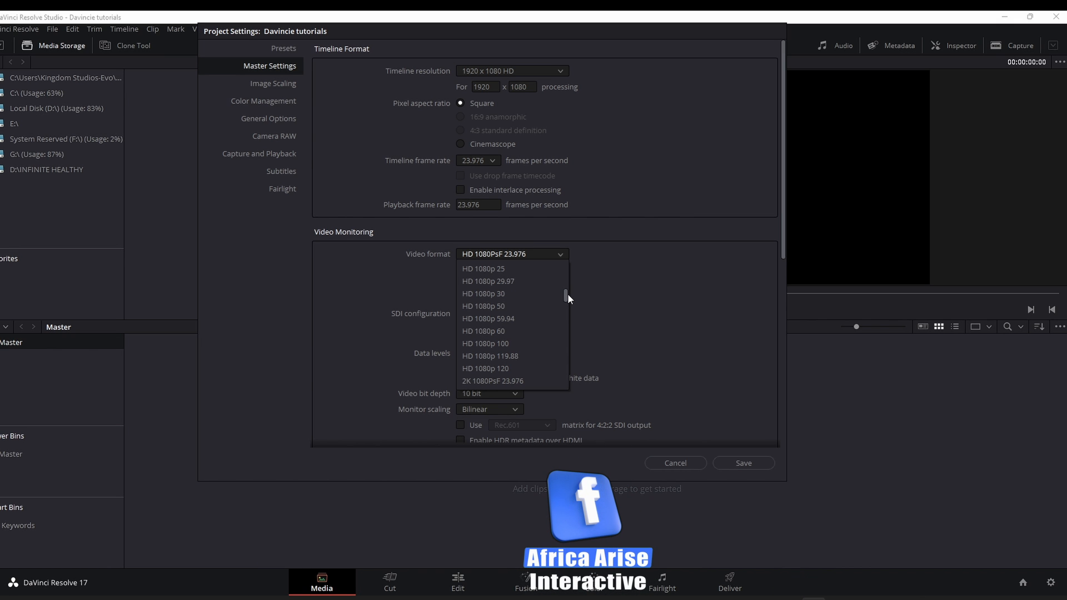
{"action": "left_click_drag", "start_coordinate": [568, 294], "coordinate": [565, 300]}
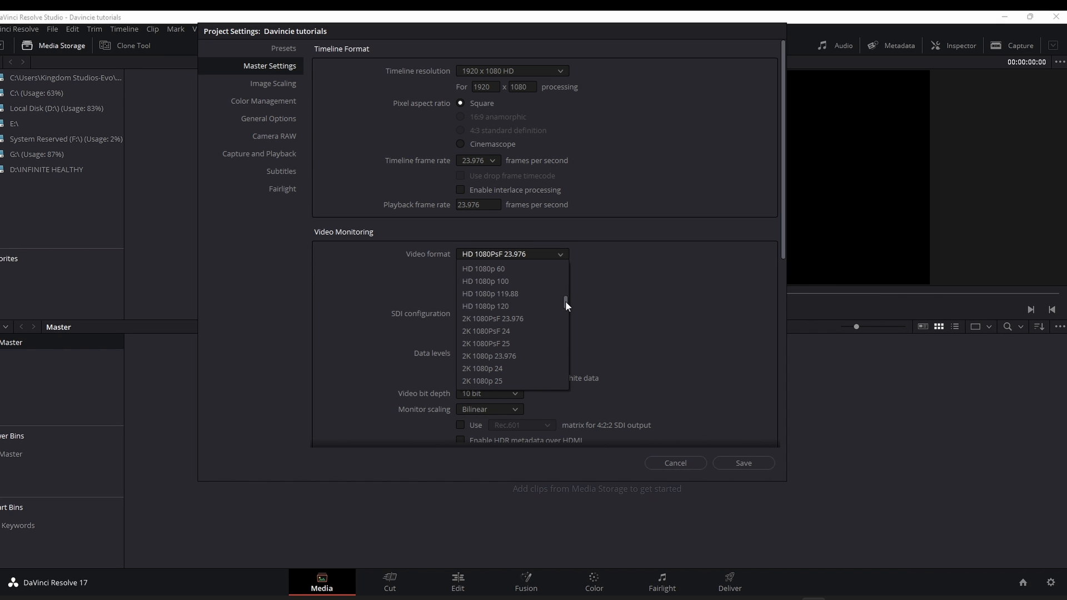
{"action": "left_click_drag", "start_coordinate": [565, 301], "coordinate": [565, 304]}
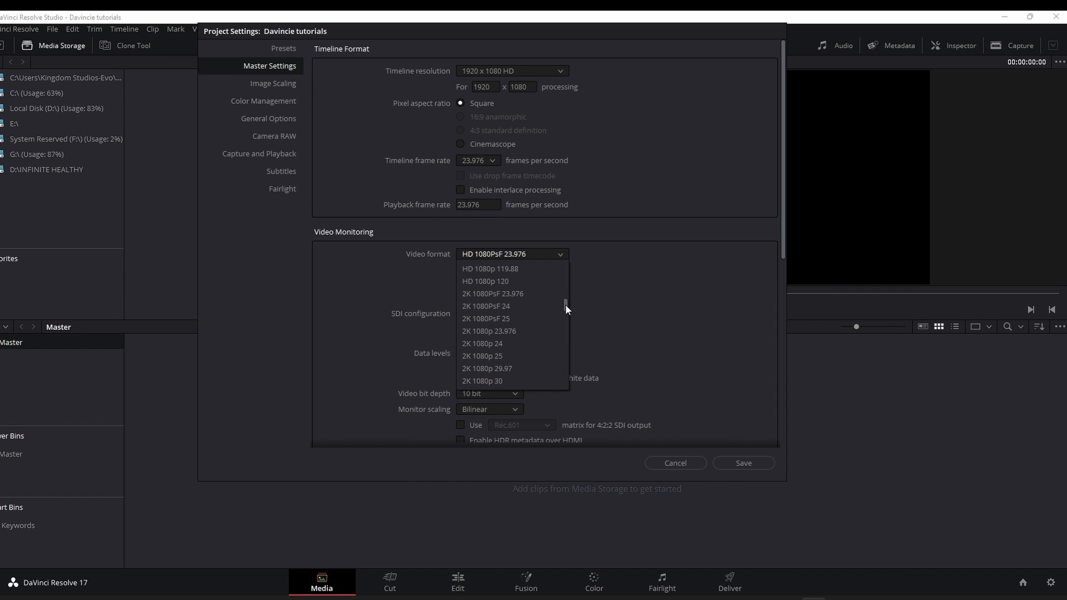
{"action": "left_click_drag", "start_coordinate": [565, 304], "coordinate": [565, 175]}
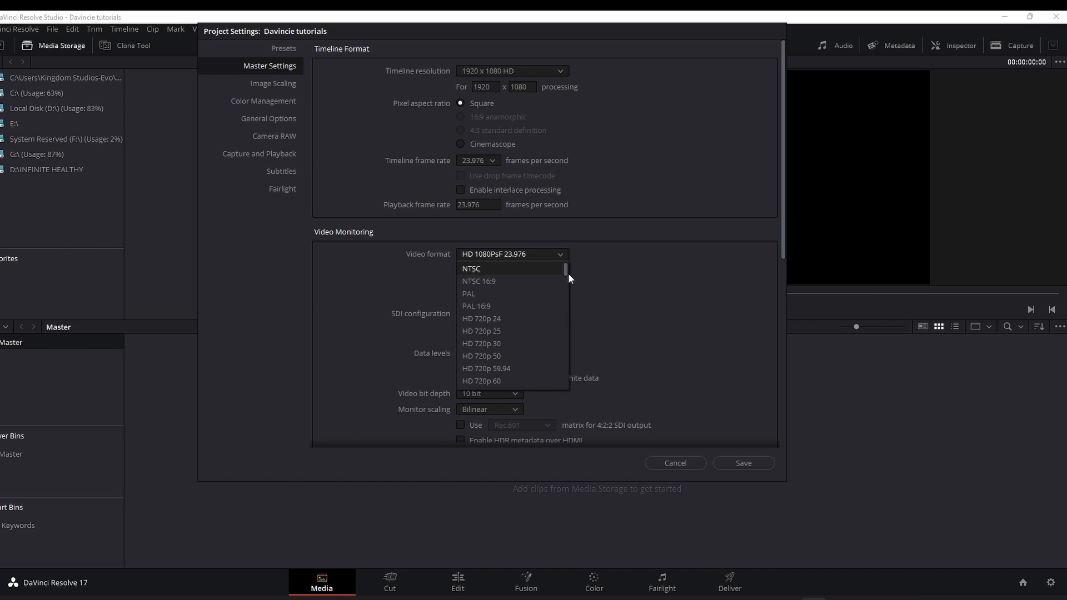
{"action": "left_click_drag", "start_coordinate": [567, 268], "coordinate": [575, 331]}
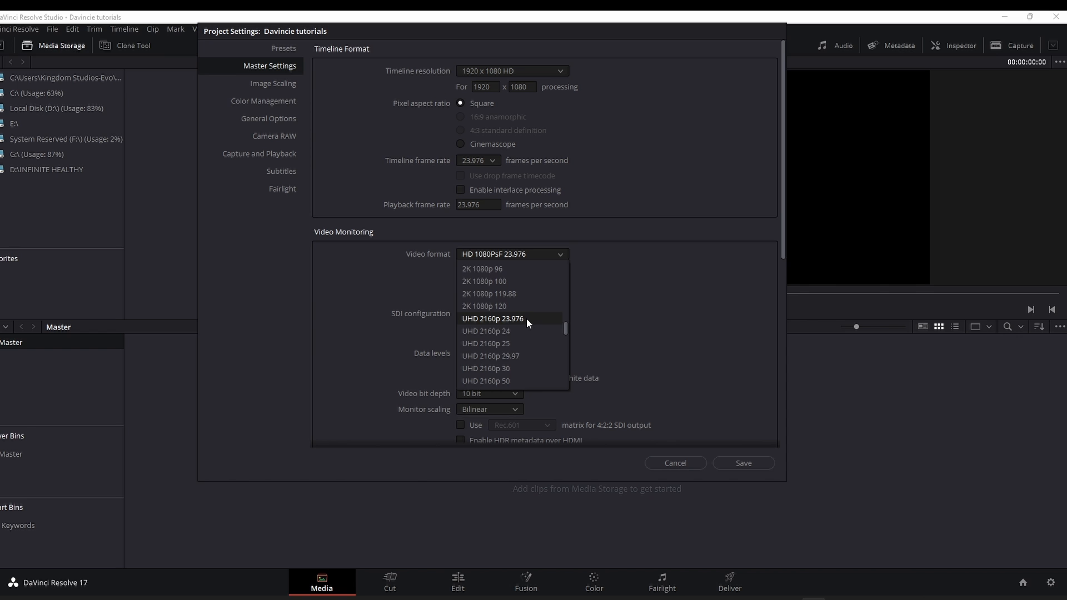
{"action": "left_click", "coordinate": [628, 322]}
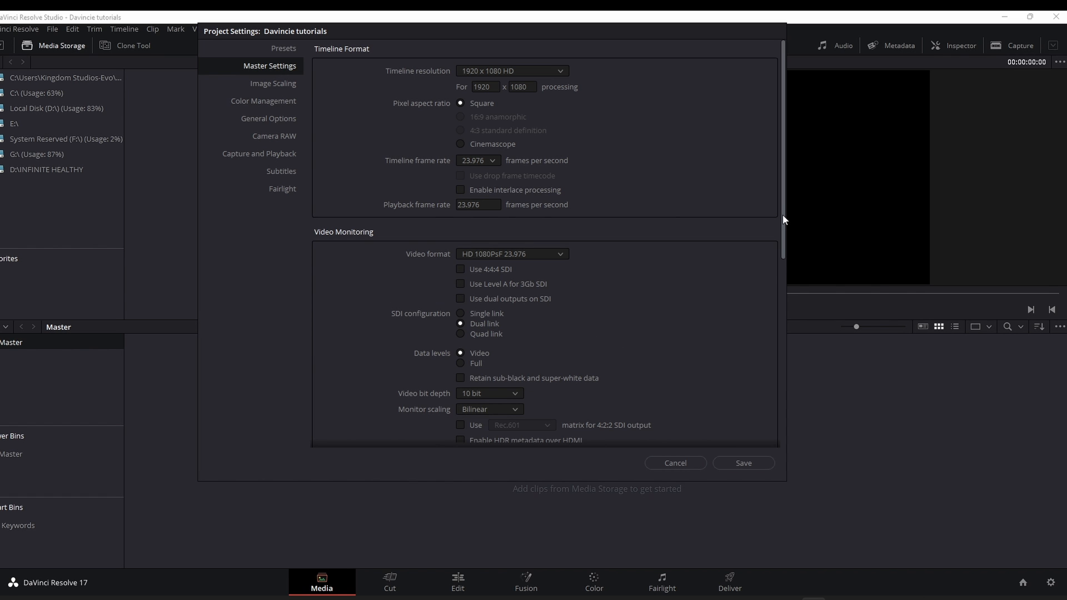
Set the video monitoring bit depth to 8 bit and the monitor scaling to Basic
{"action": "left_click_drag", "start_coordinate": [782, 214], "coordinate": [779, 291]}
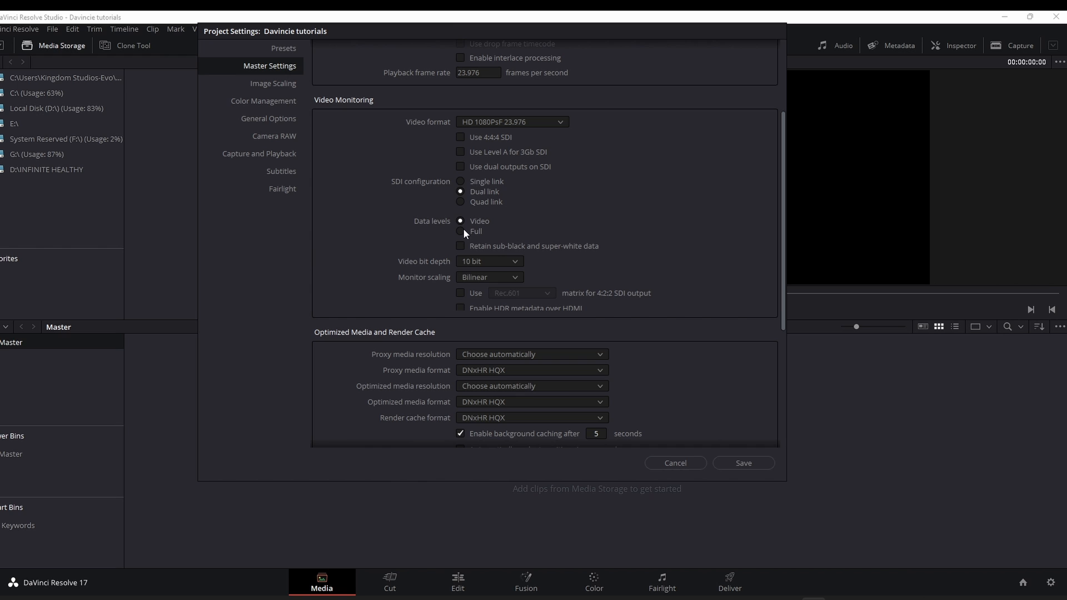
{"action": "left_click", "coordinate": [489, 265]}
{"action": "left_click", "coordinate": [474, 279]}
{"action": "left_click", "coordinate": [501, 277]}
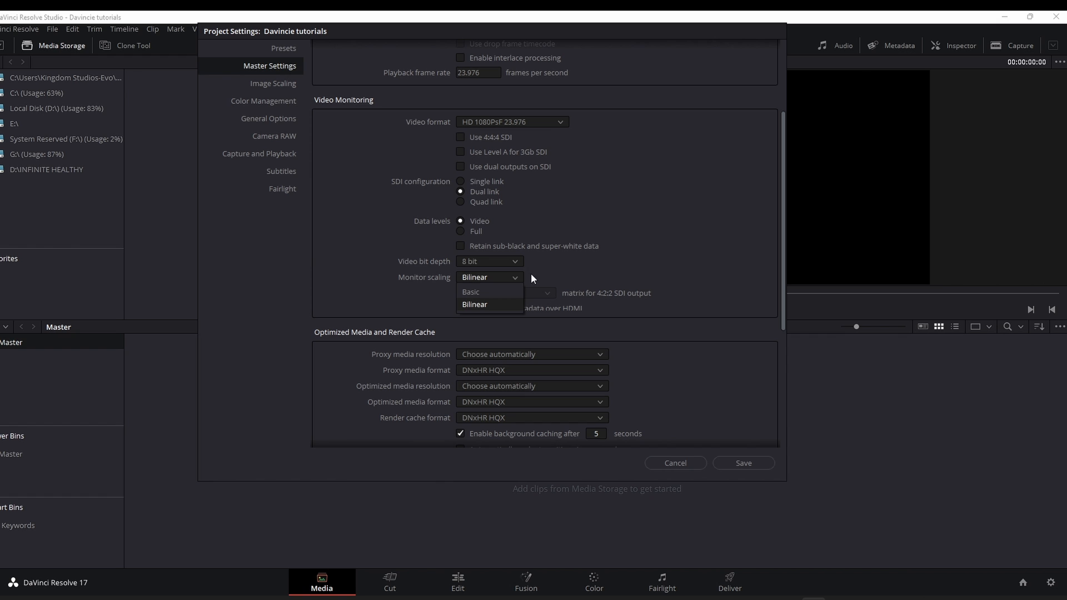
{"action": "left_click", "coordinate": [475, 296]}
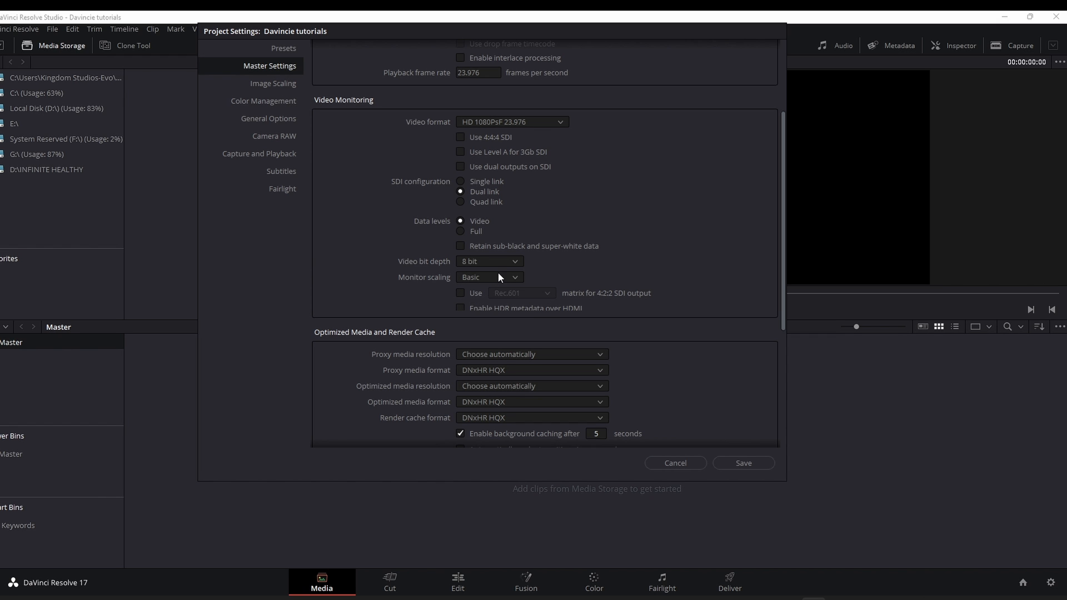
Look through the proxy media resolution options under Optimized Media and Render Cache, keeping Choose automatically
{"action": "scroll", "coordinate": [776, 206], "scroll_direction": "down", "scroll_amount": 3}
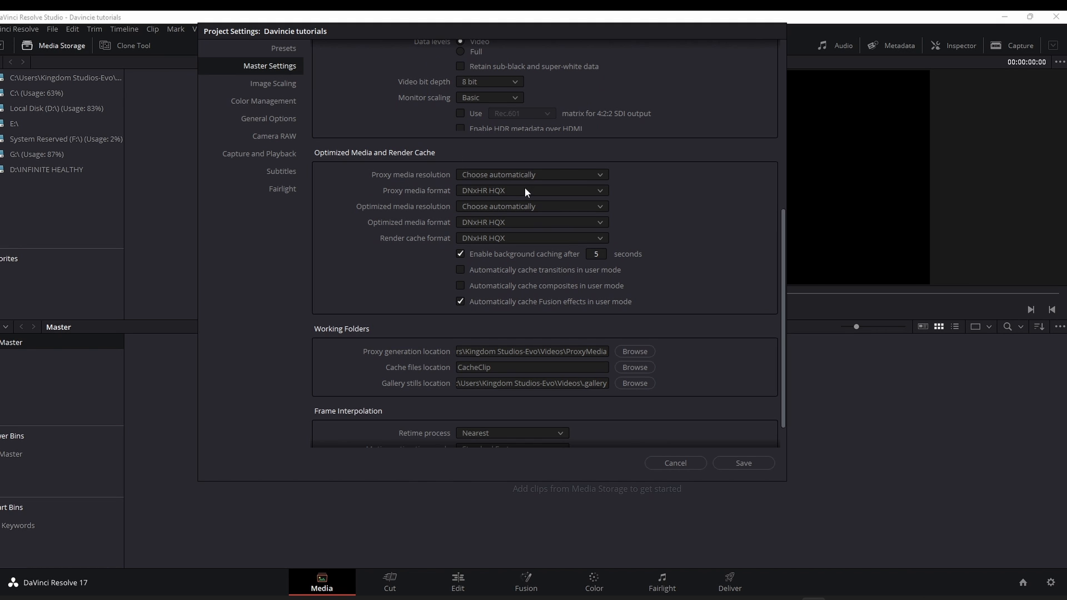
{"action": "left_click", "coordinate": [571, 175]}
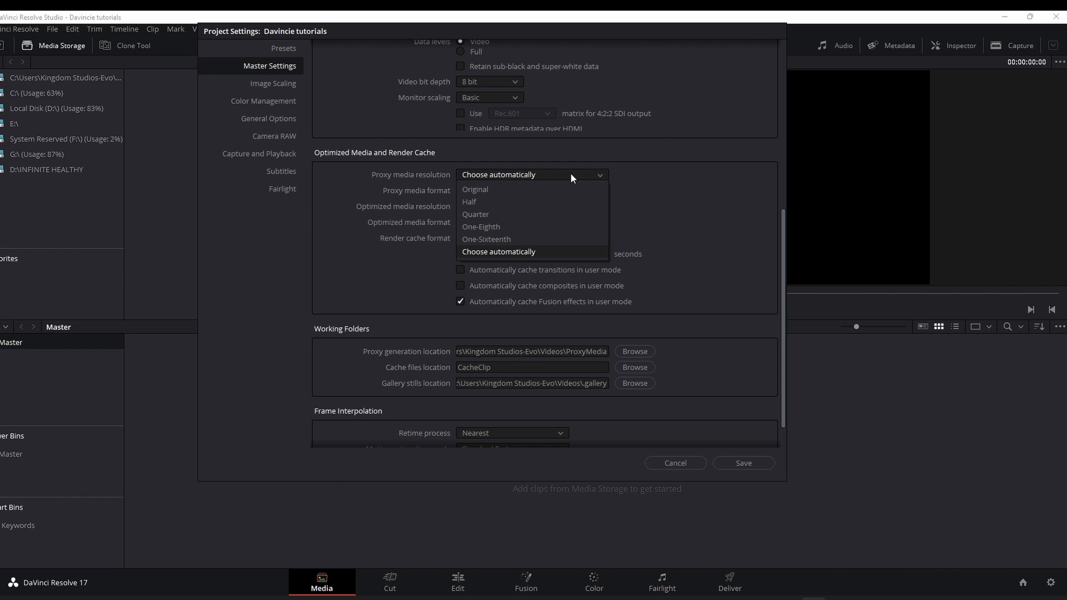
{"action": "left_click", "coordinate": [730, 163]}
{"action": "left_click_drag", "start_coordinate": [782, 216], "coordinate": [765, 74]}
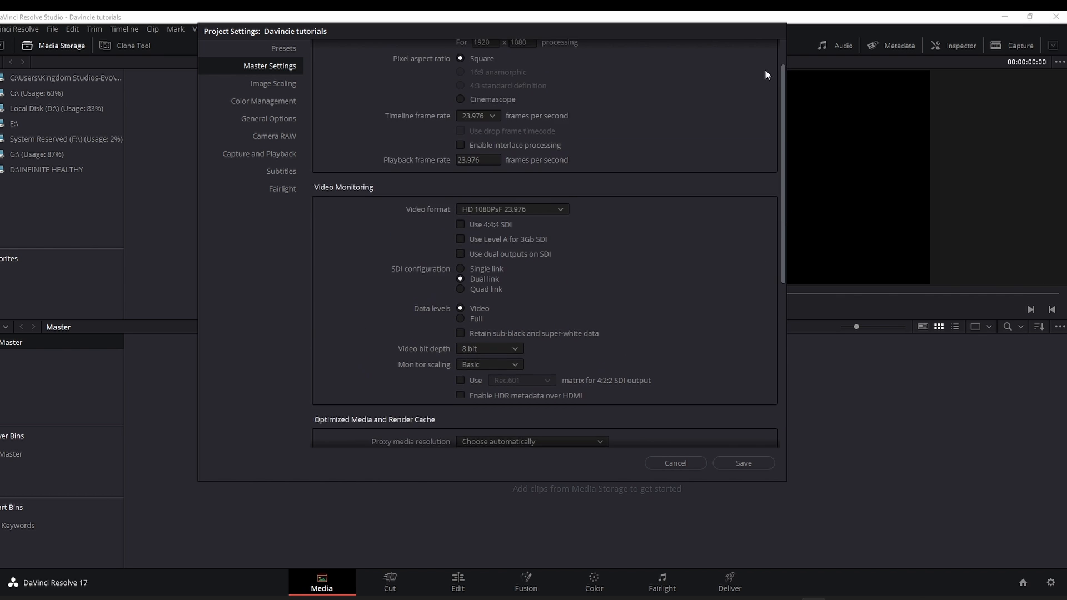
{"action": "scroll", "coordinate": [750, 166], "scroll_direction": "down", "scroll_amount": 10}
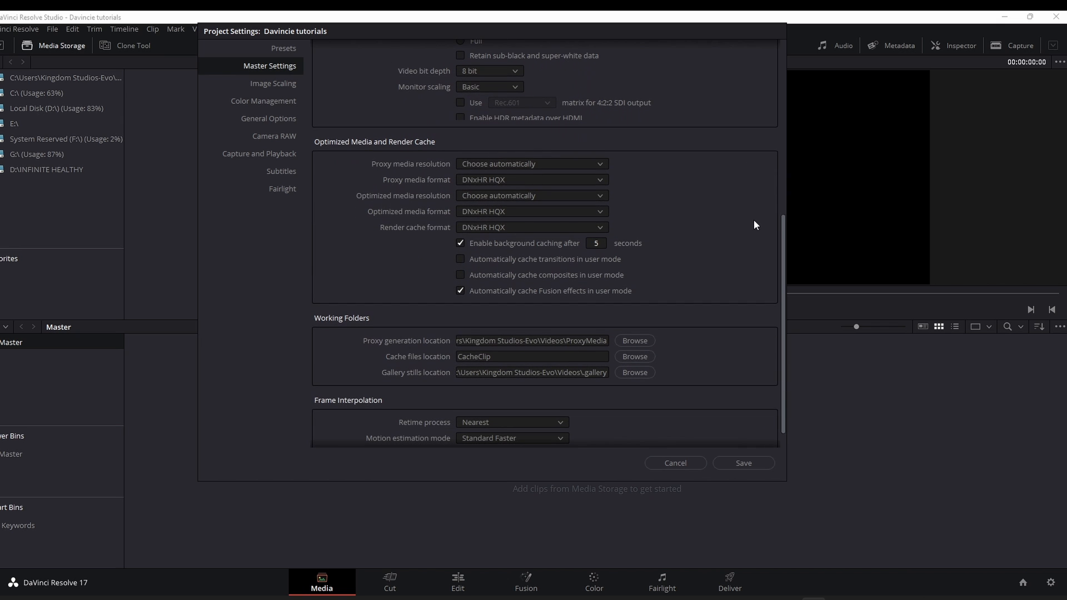
{"action": "left_click", "coordinate": [547, 165]}
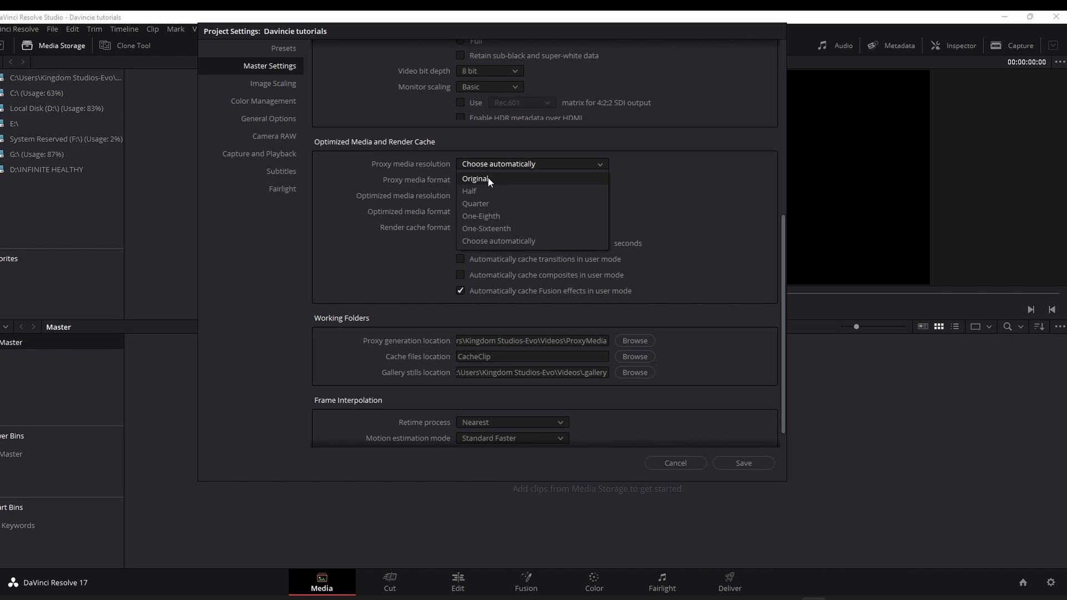
{"action": "left_click", "coordinate": [538, 140]}
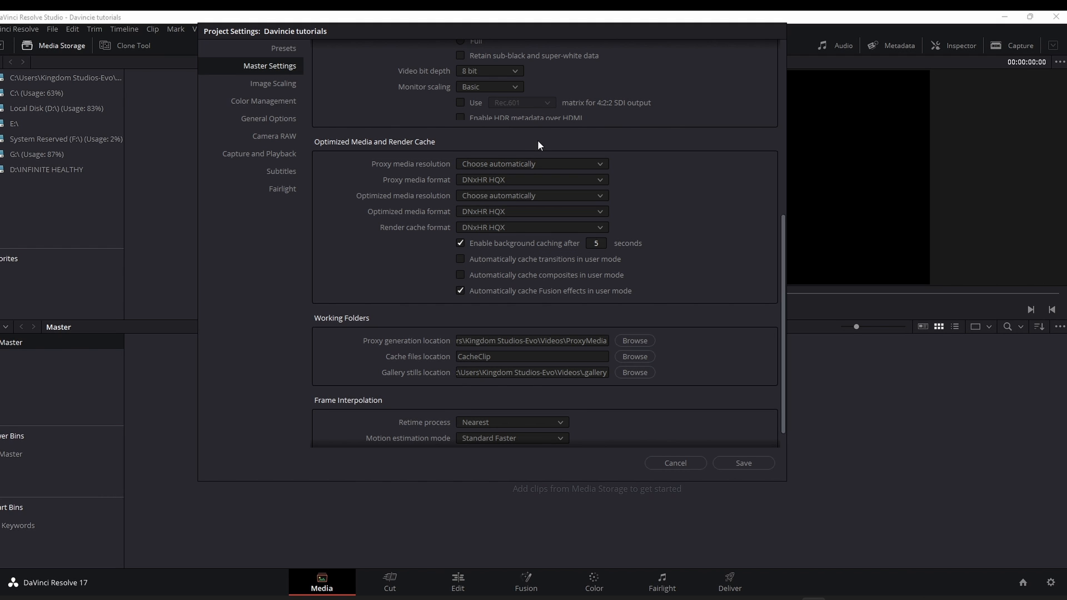
Set the proxy media, optimized media and render cache formats all to DNxHR HQ, leaving the optimized media resolution on Choose automatically
{"action": "left_click", "coordinate": [525, 179]}
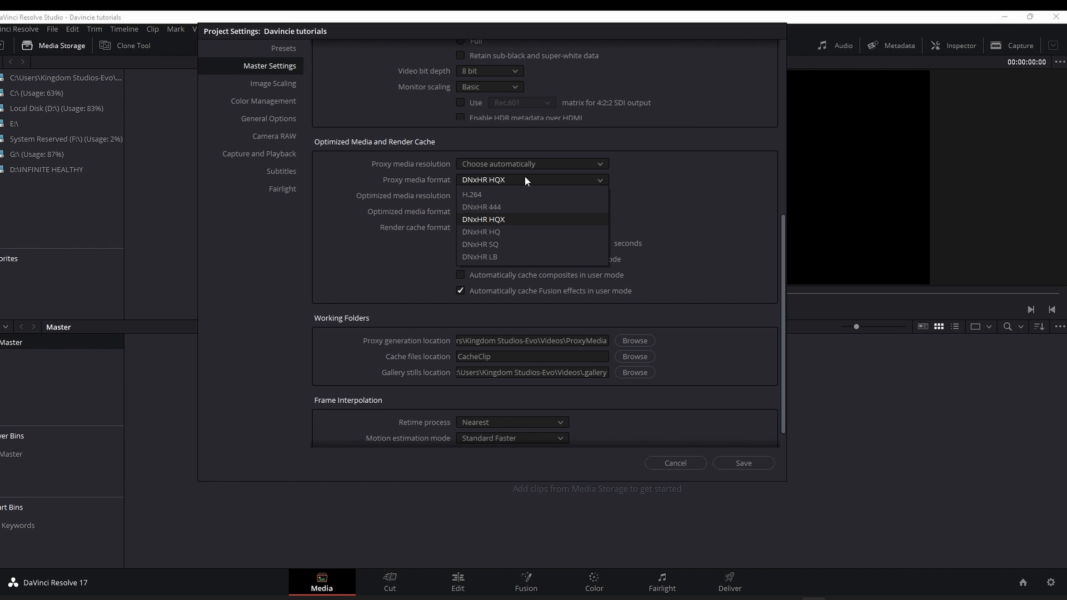
{"action": "left_click", "coordinate": [496, 232]}
{"action": "left_click", "coordinate": [547, 198]}
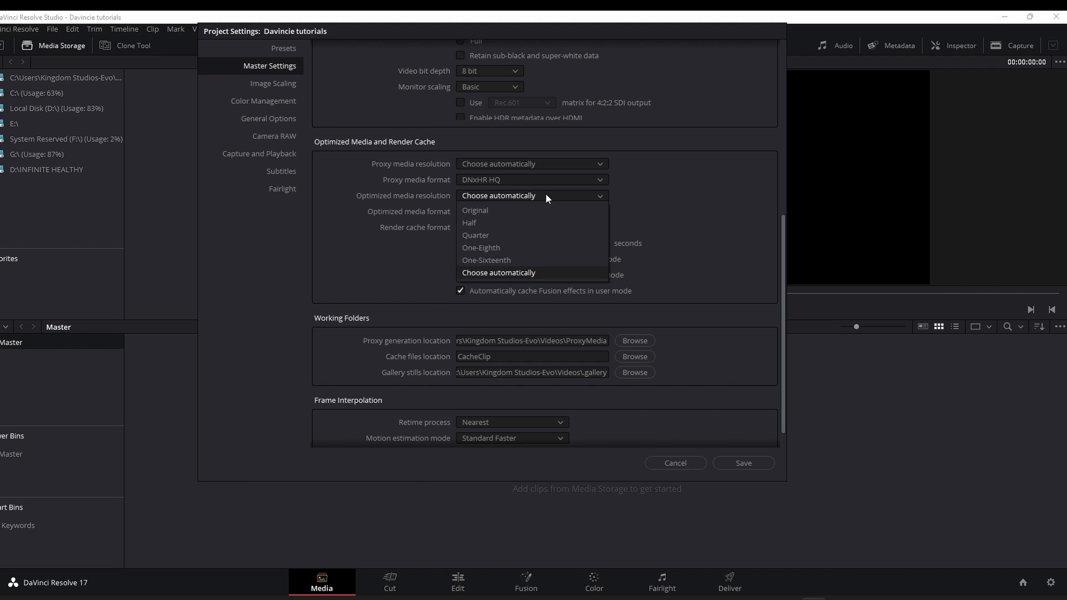
{"action": "left_click", "coordinate": [546, 195]}
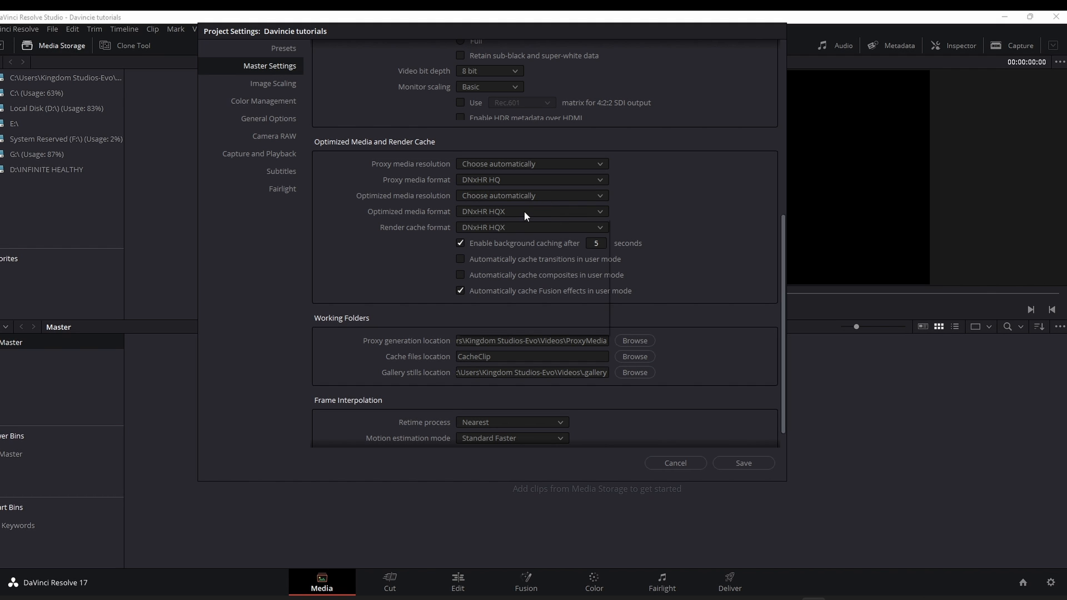
{"action": "left_click", "coordinate": [524, 211]}
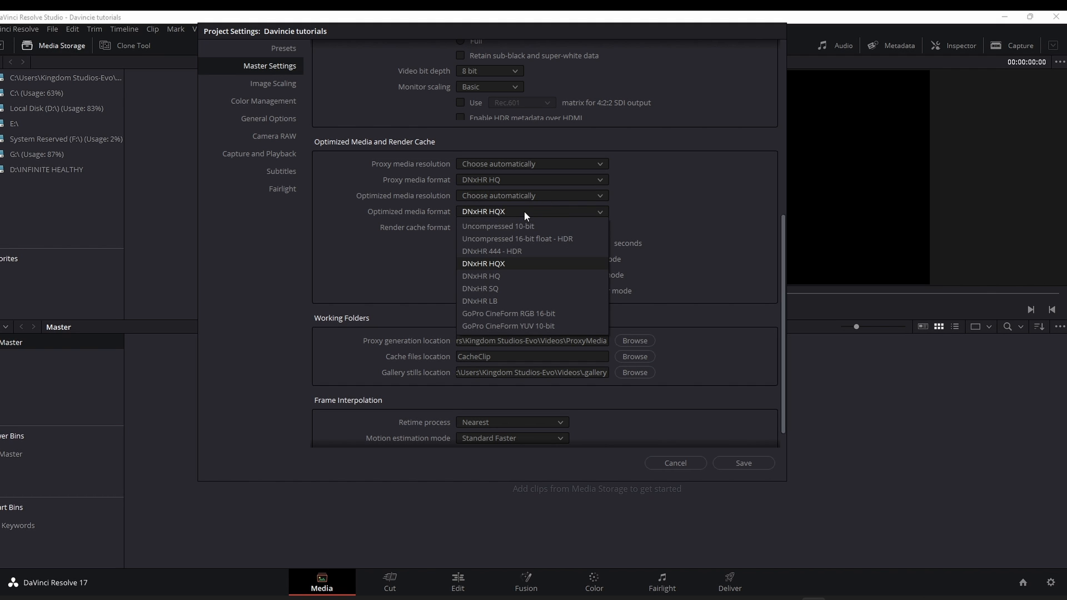
{"action": "left_click", "coordinate": [498, 276]}
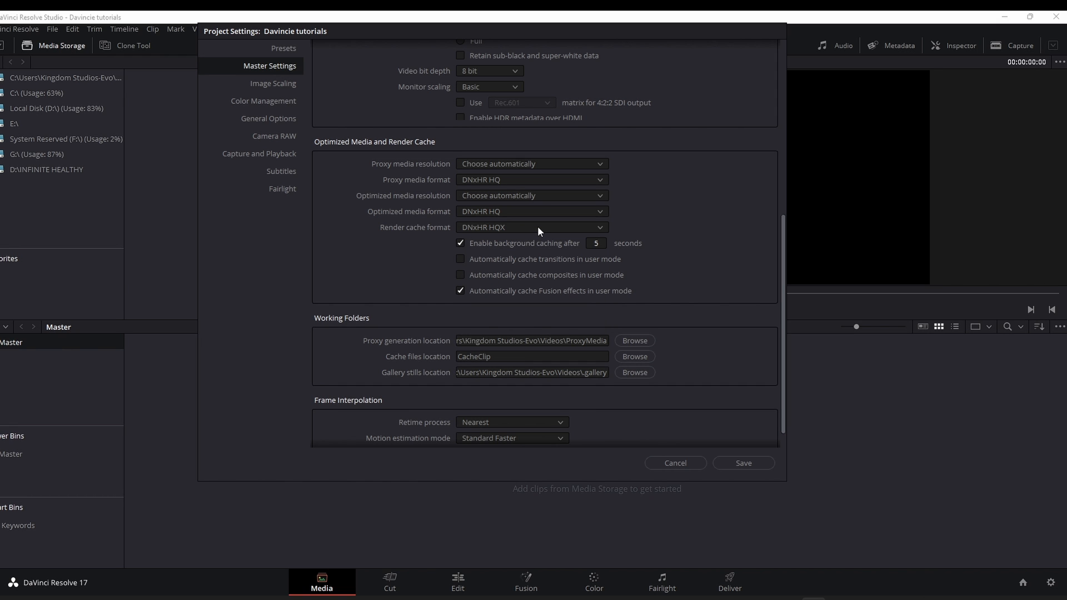
{"action": "left_click", "coordinate": [538, 226]}
{"action": "left_click", "coordinate": [503, 291]}
Set background caching to start after 2 seconds
{"action": "left_click", "coordinate": [595, 244]}
{"action": "type", "text": "1"}
{"action": "double_click", "coordinate": [594, 243]}
{"action": "type", "text": "2"}
Browse into the AppData folder from the proxy generation location and leave without selecting a folder
{"action": "left_click_drag", "start_coordinate": [782, 230], "coordinate": [785, 264]}
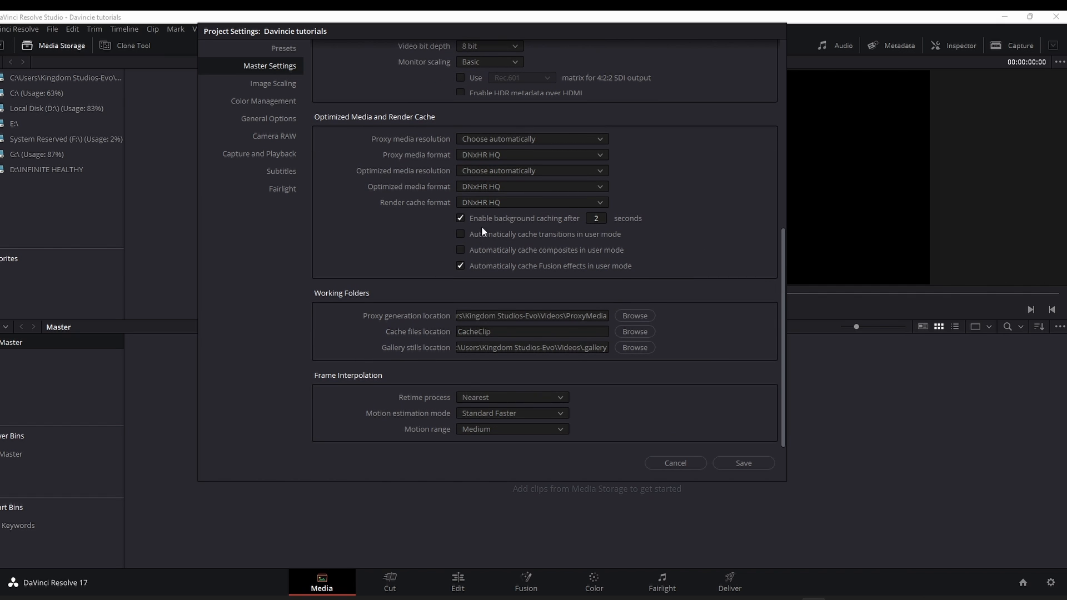
{"action": "left_click", "coordinate": [630, 316]}
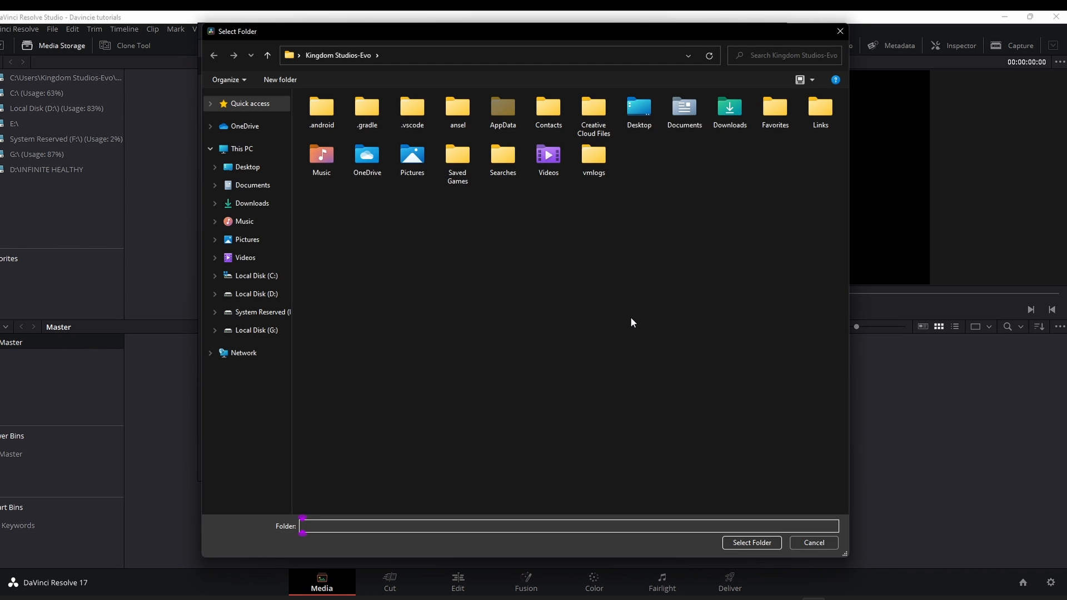
{"action": "left_click", "coordinate": [499, 58]}
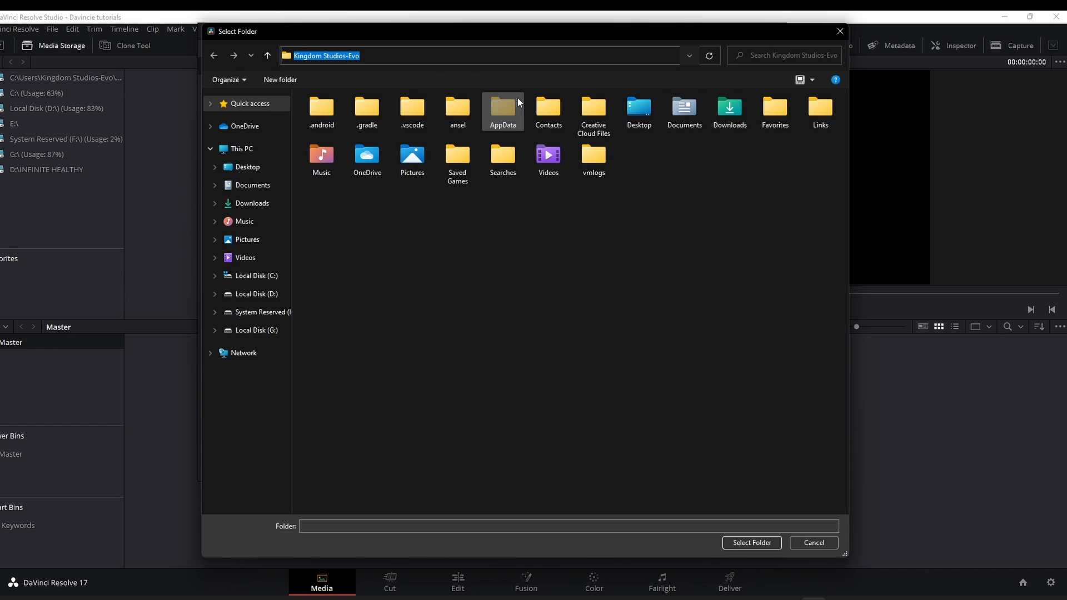
{"action": "double_click", "coordinate": [511, 115]}
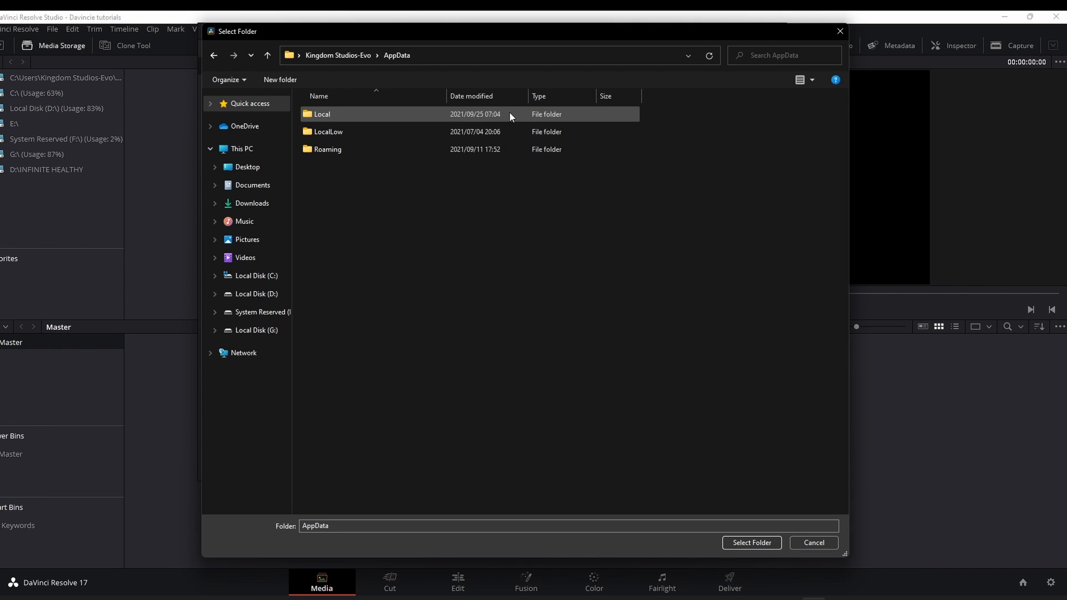
{"action": "left_click", "coordinate": [833, 32]}
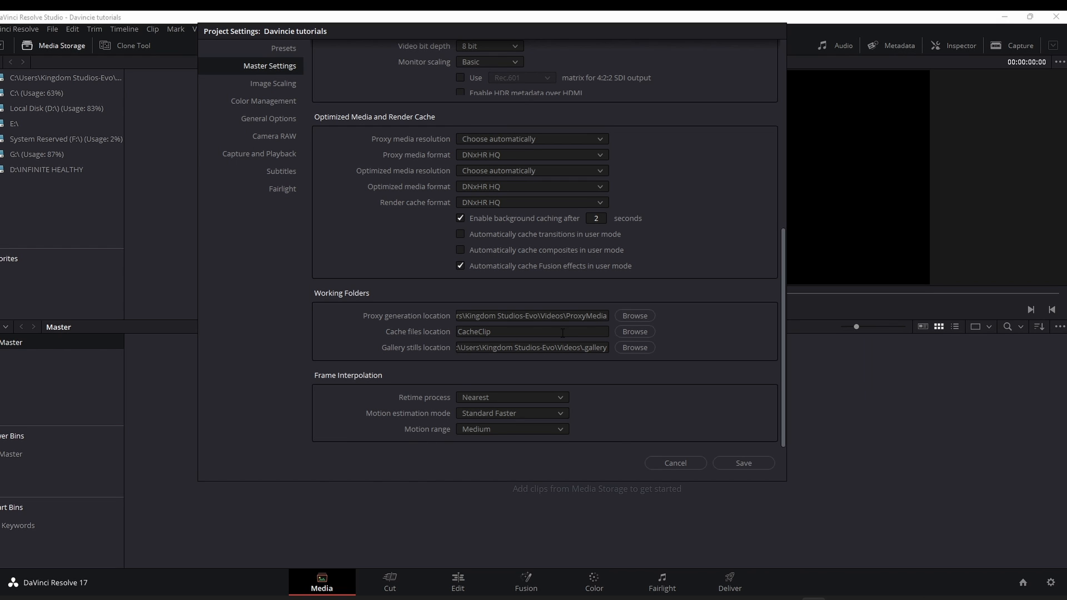
Browse Local Disk (D:) for the proxy generation location and view the folder chooser for the cache files location, selecting nothing
{"action": "left_click", "coordinate": [635, 316]}
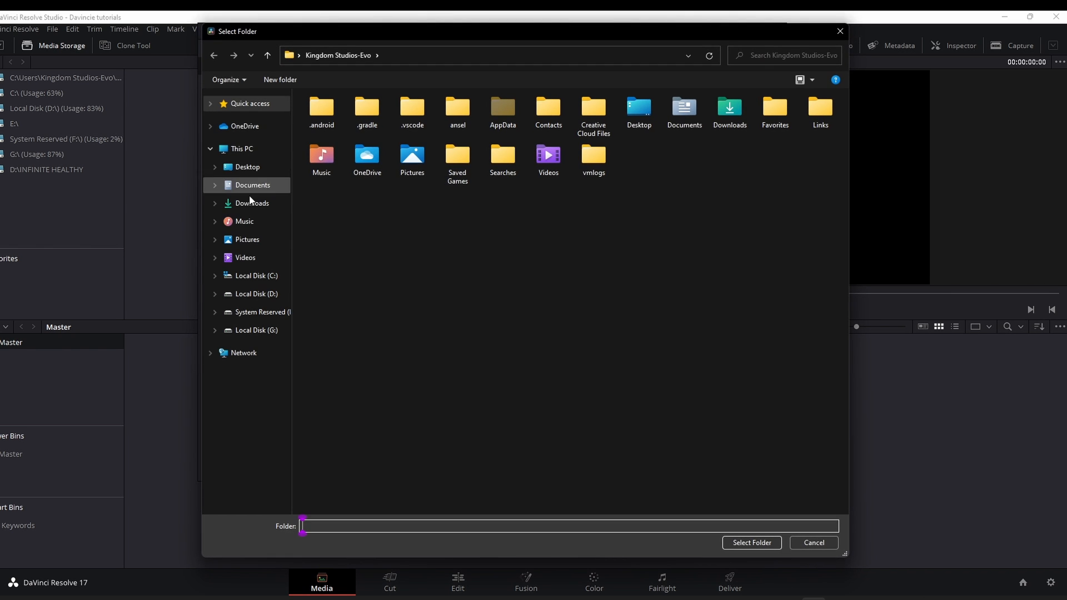
{"action": "left_click", "coordinate": [261, 296]}
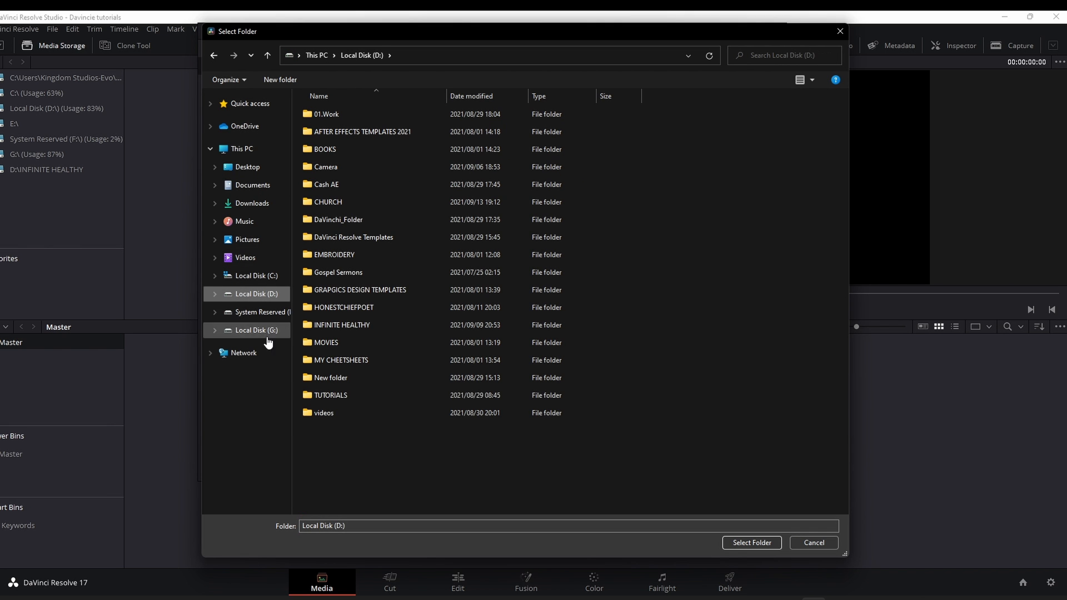
{"action": "left_click", "coordinate": [820, 544]}
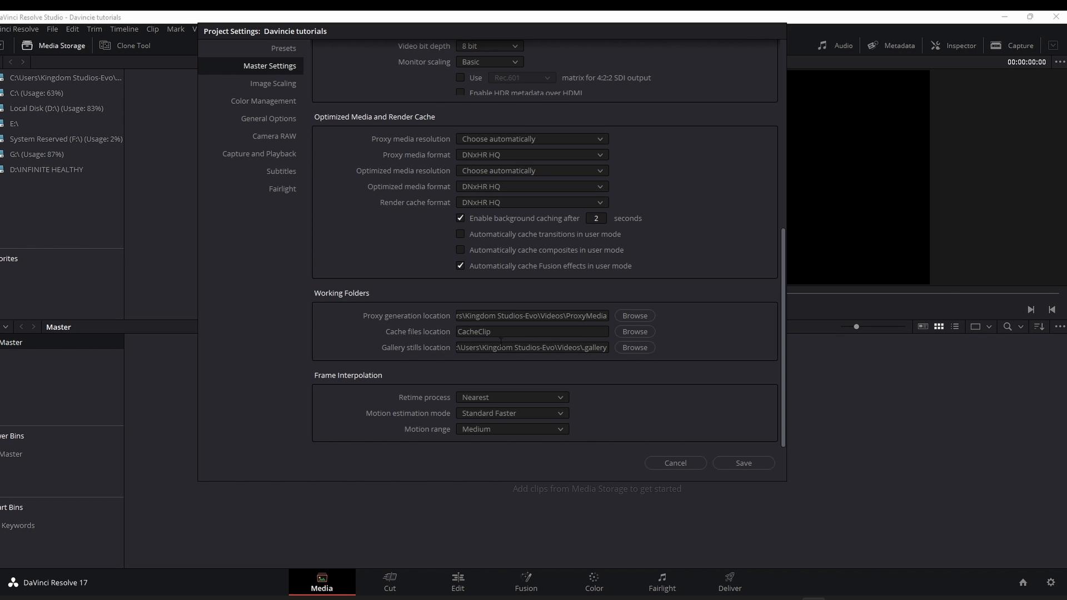
{"action": "left_click", "coordinate": [634, 332]}
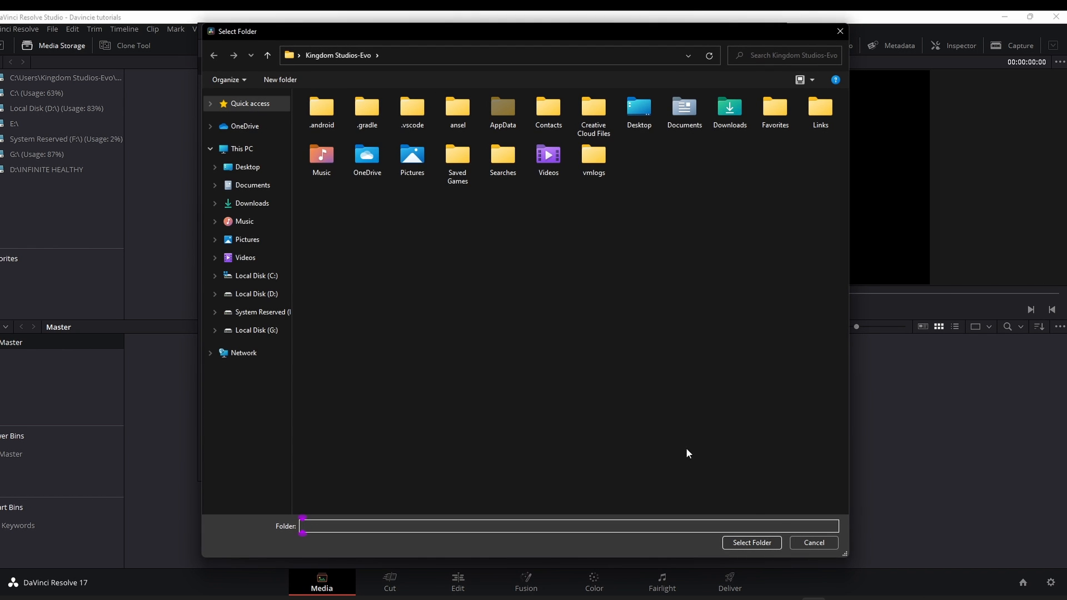
{"action": "left_click", "coordinate": [812, 543]}
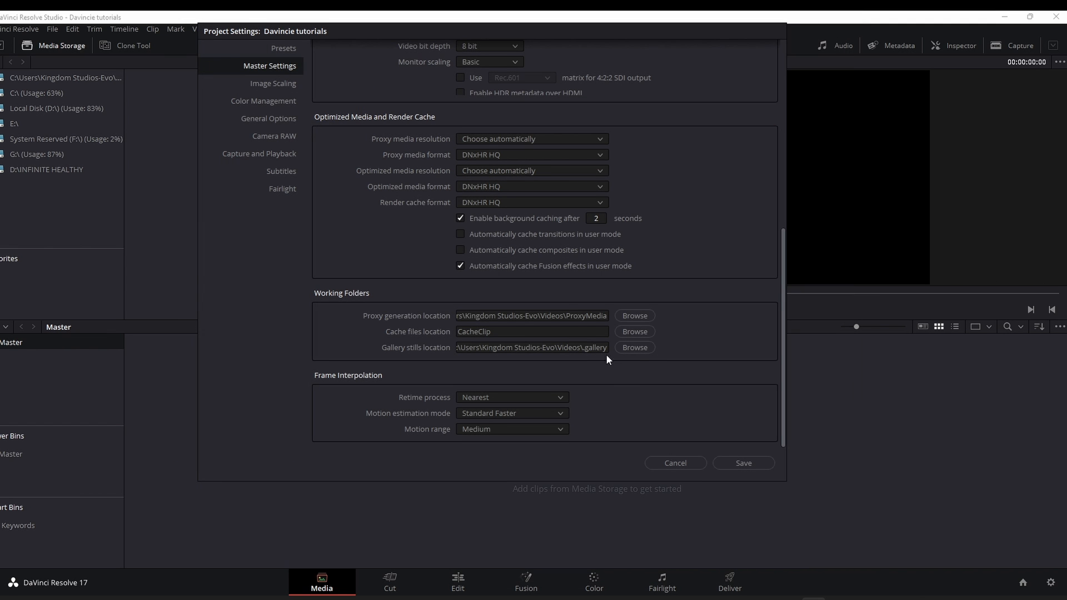
Examine the gallery stills location, its full path and the .gallery folder inside Videos, and leave without selecting a folder
{"action": "left_click", "coordinate": [635, 347]}
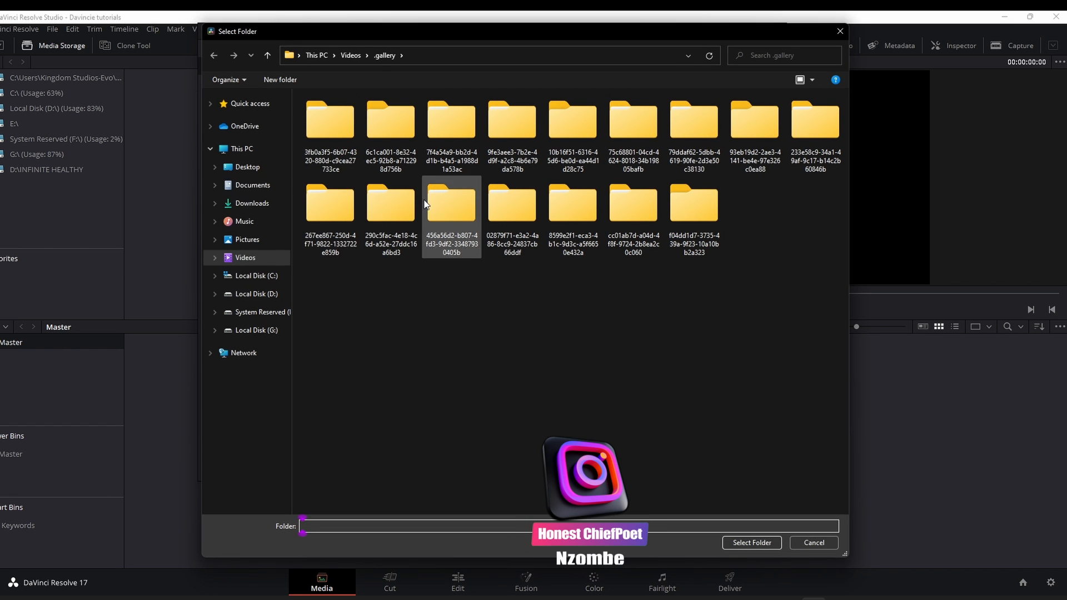
{"action": "left_click", "coordinate": [444, 60]}
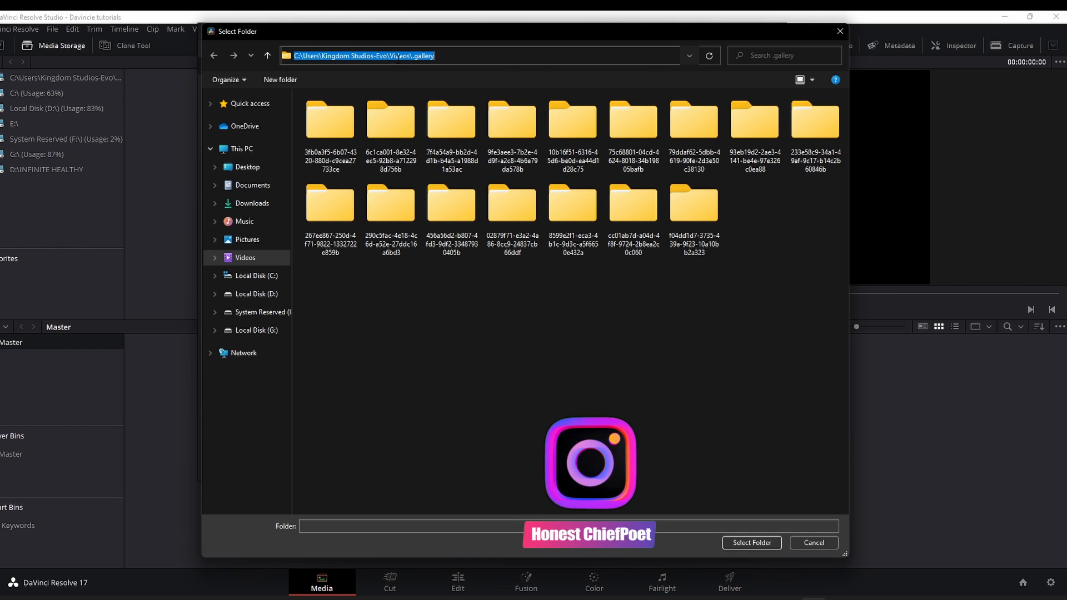
{"action": "left_click_drag", "start_coordinate": [389, 55], "coordinate": [436, 57]}
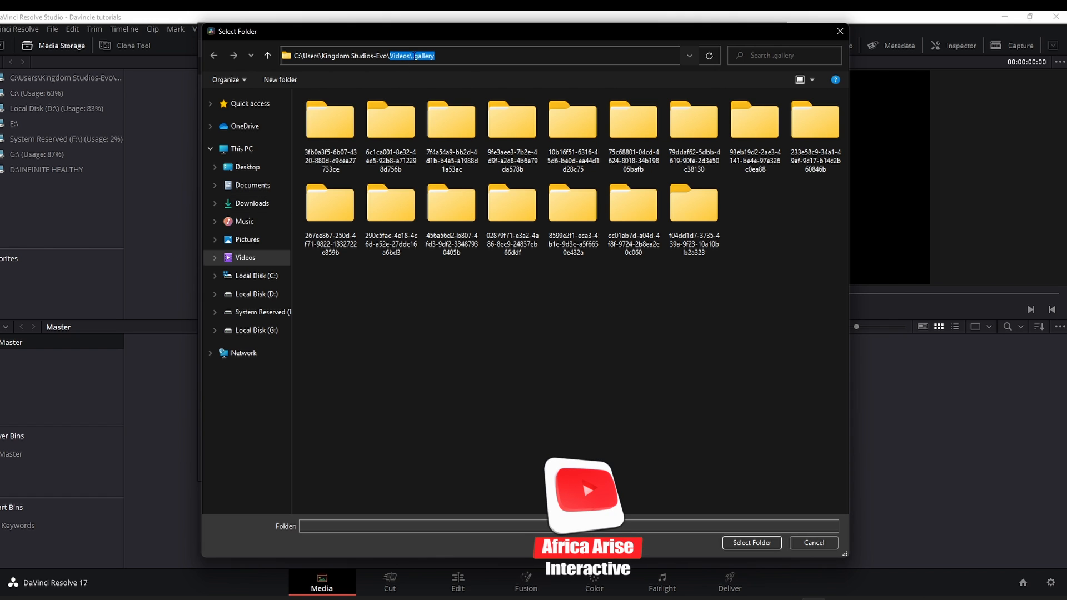
{"action": "left_click", "coordinate": [436, 56]}
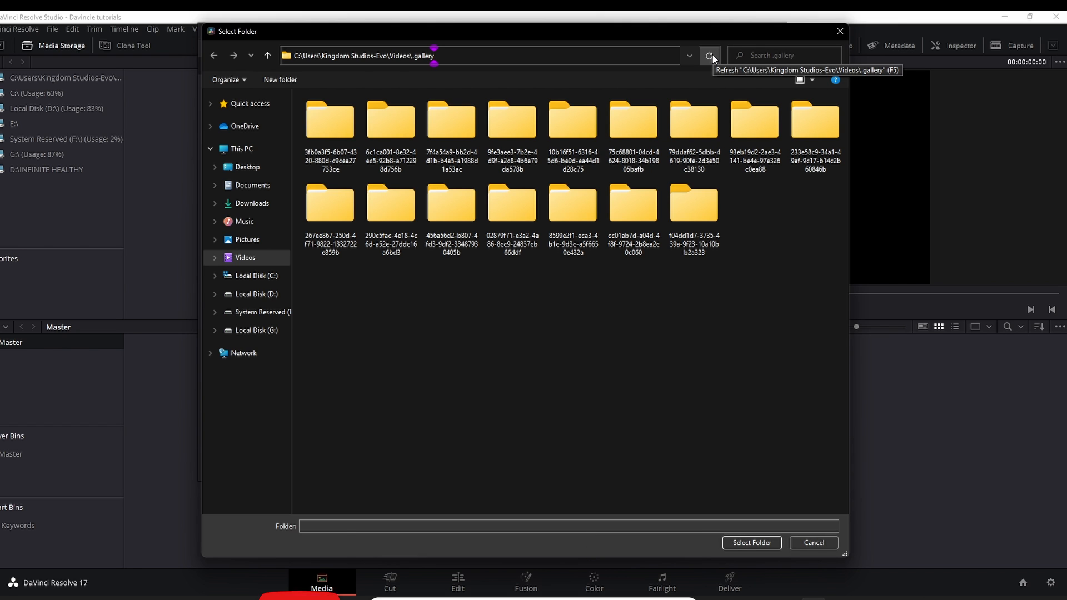
{"action": "left_click", "coordinate": [351, 300]}
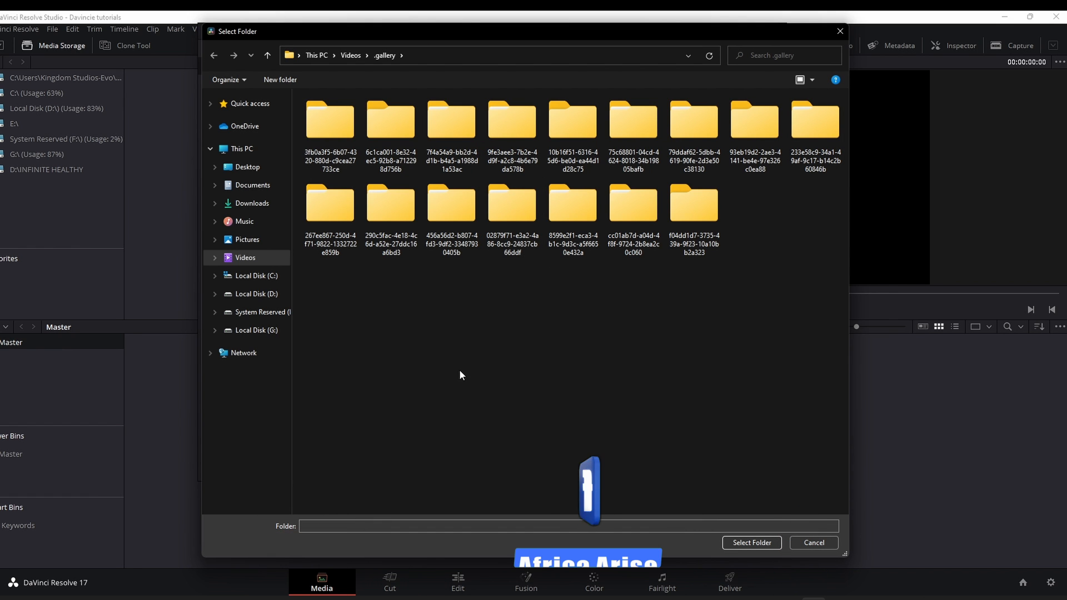
{"action": "left_click", "coordinate": [238, 261]}
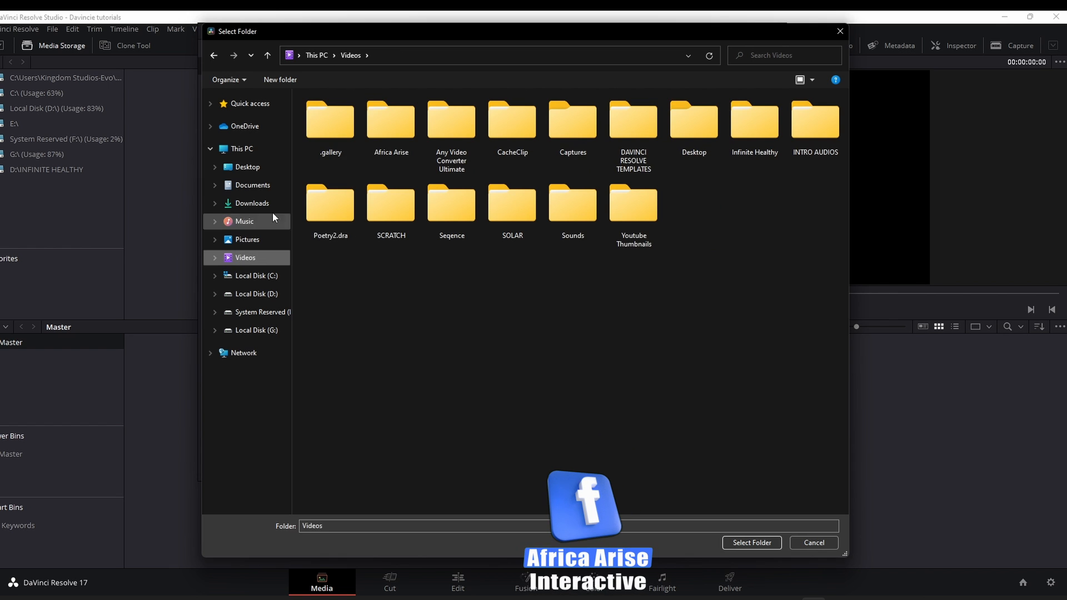
{"action": "left_click", "coordinate": [335, 134]}
{"action": "double_click", "coordinate": [335, 133]}
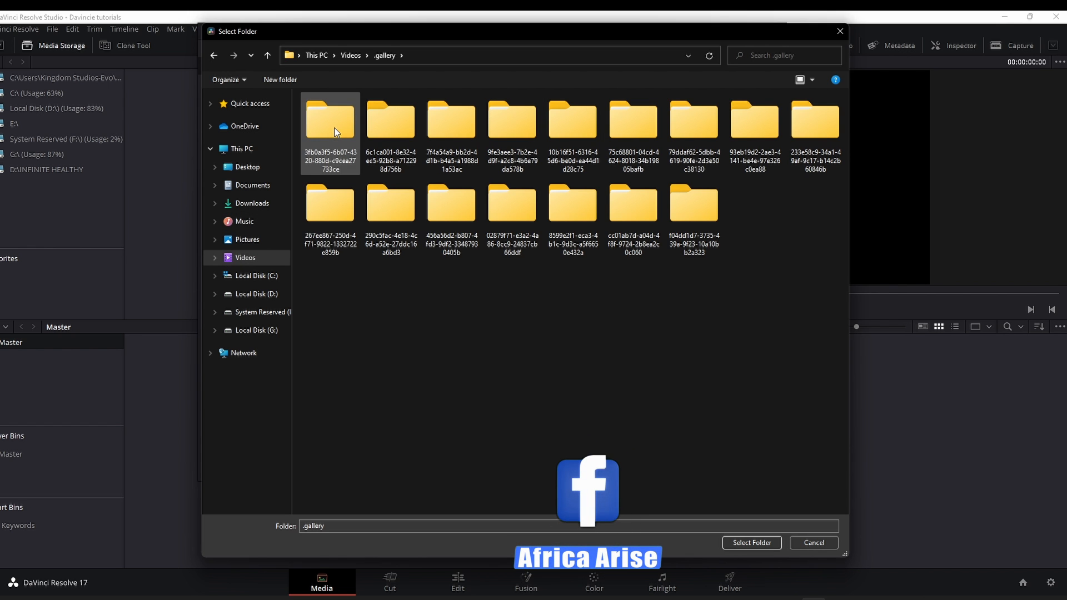
{"action": "left_click", "coordinate": [840, 31]}
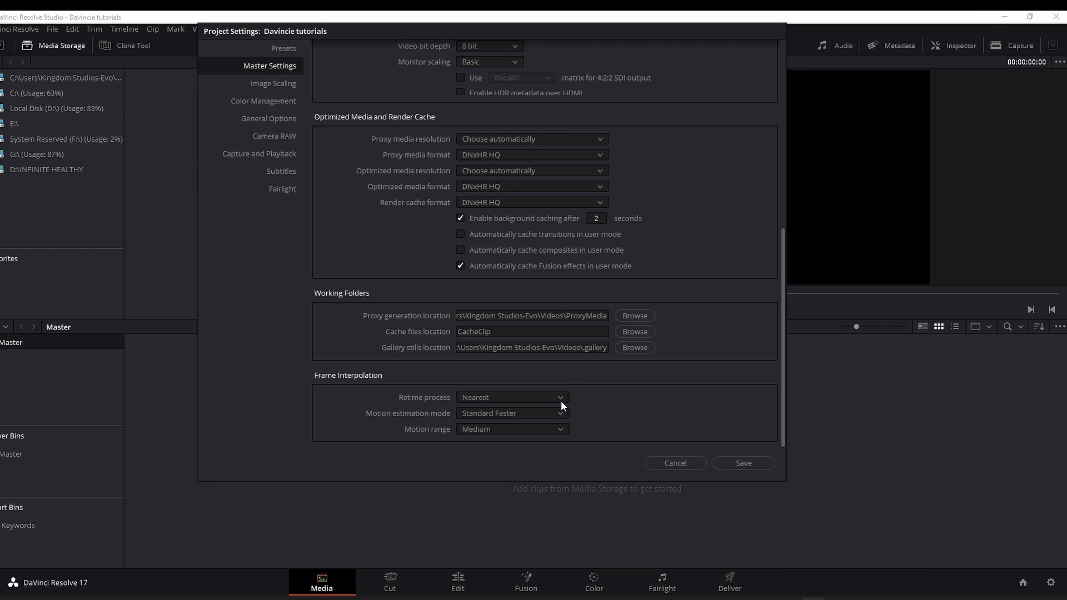
Look through the retime process options under Frame Interpolation, keeping Nearest
{"action": "left_click", "coordinate": [536, 398]}
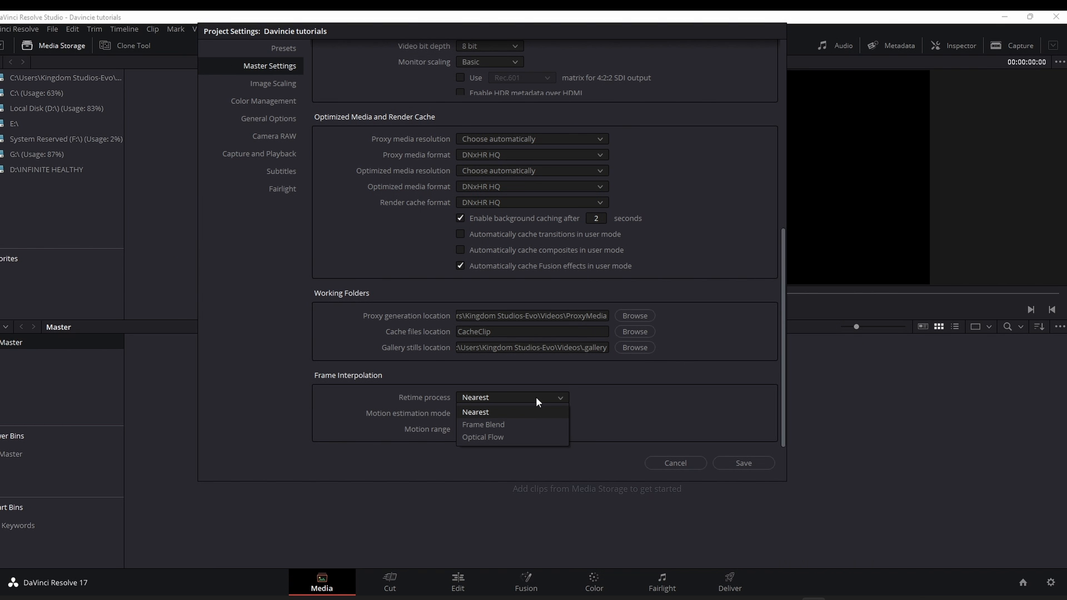
{"action": "left_click", "coordinate": [481, 397]}
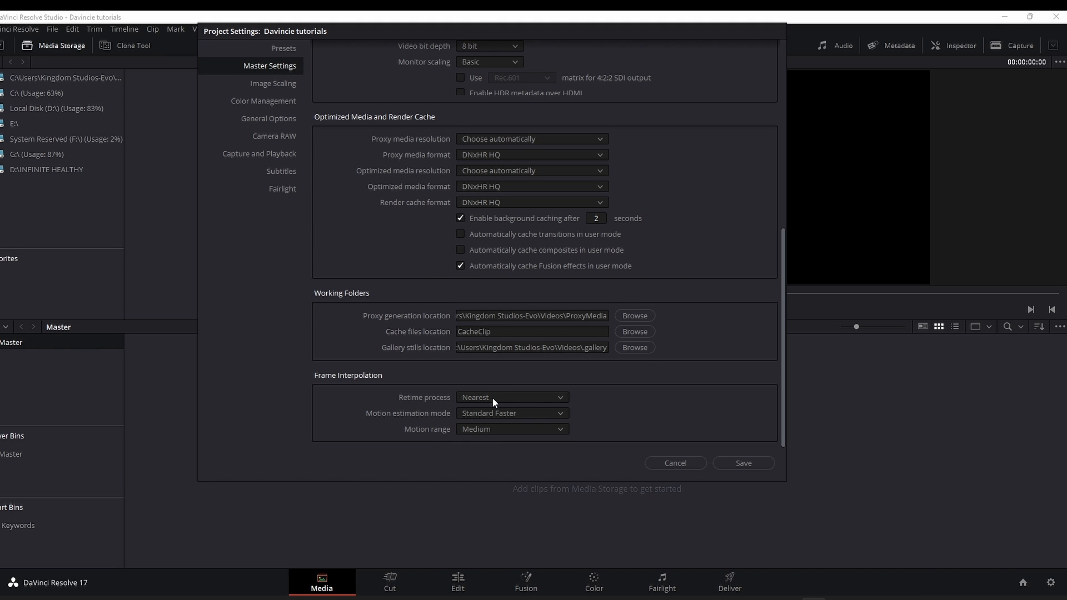
{"action": "left_click", "coordinate": [493, 397]}
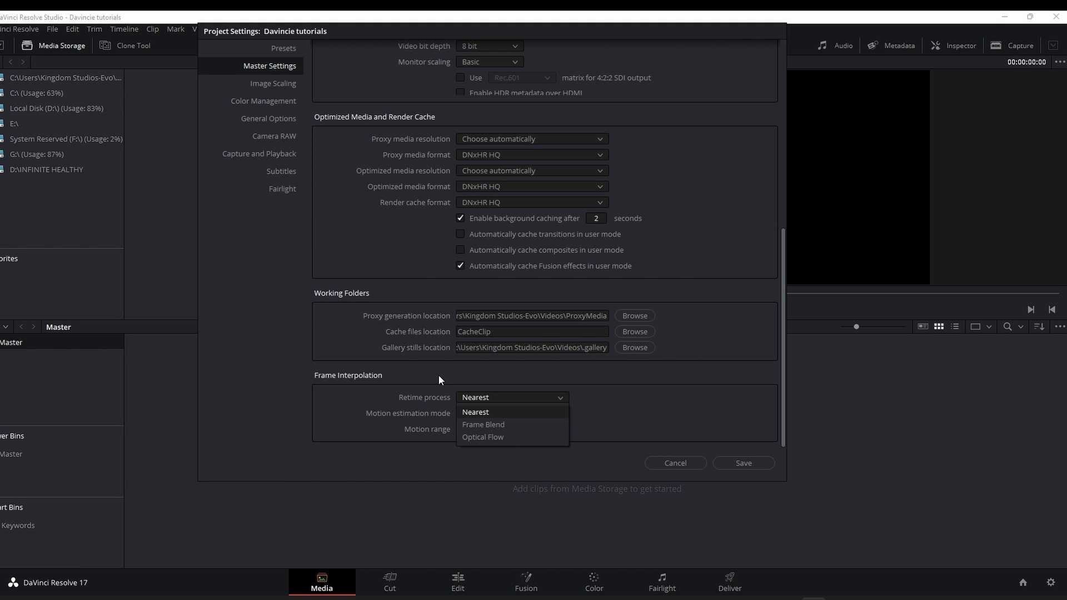
{"action": "left_click", "coordinate": [440, 392]}
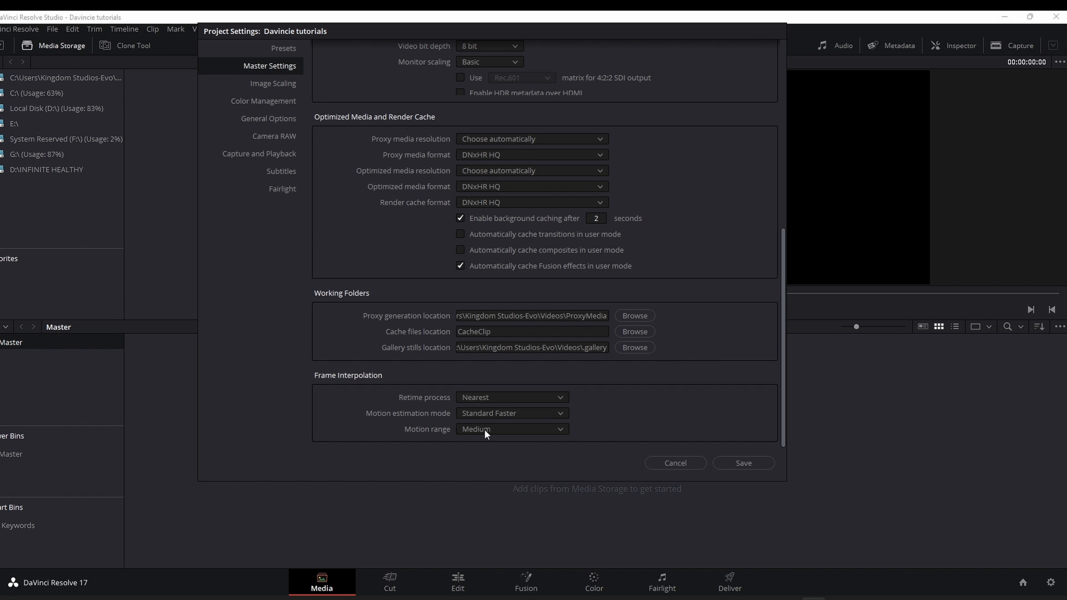
Look through the resize filter and deinterlace quality options in the Image Scaling settings, keeping Sharper and Normal
{"action": "left_click", "coordinate": [278, 85]}
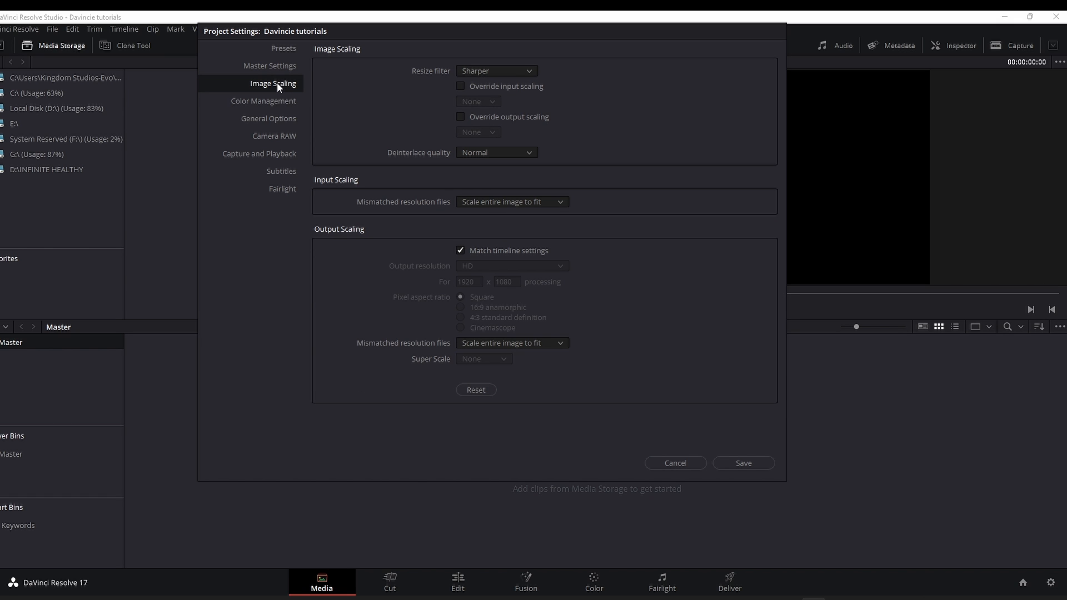
{"action": "left_click", "coordinate": [497, 71]}
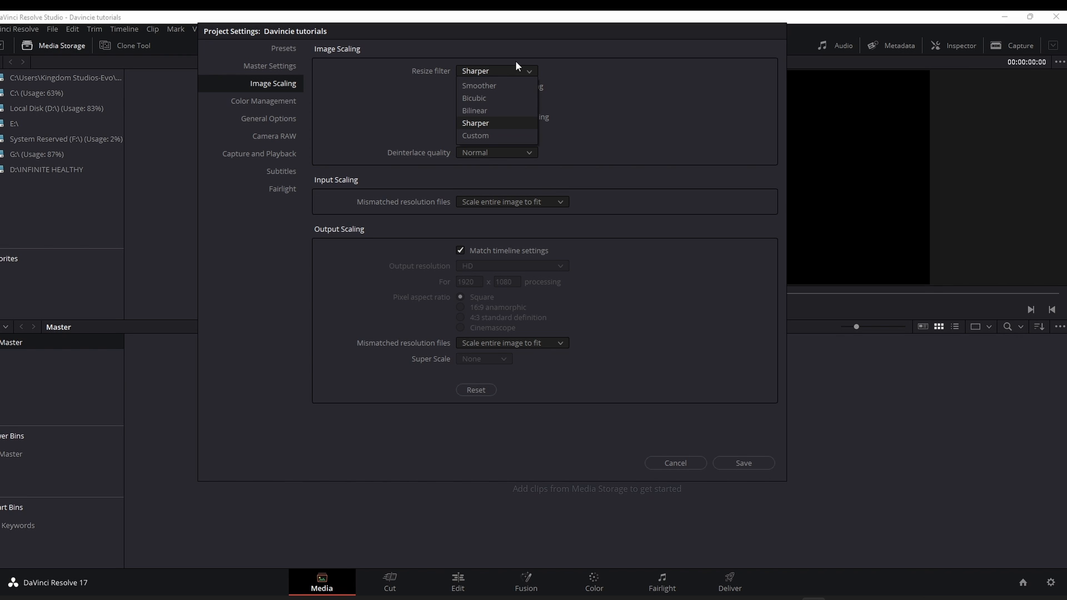
{"action": "left_click", "coordinate": [612, 81]}
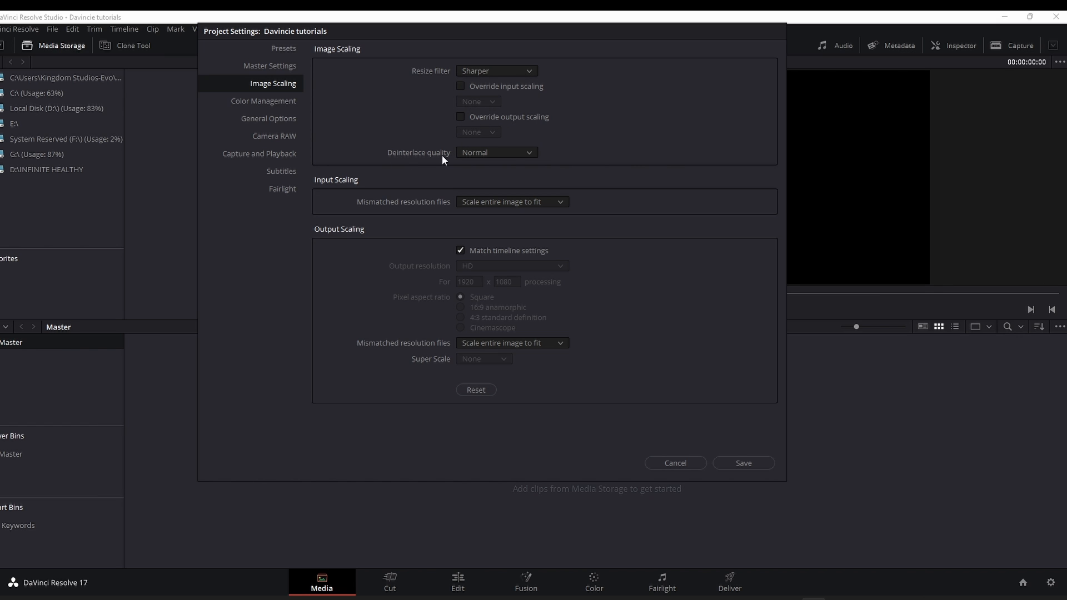
{"action": "left_click", "coordinate": [504, 158]}
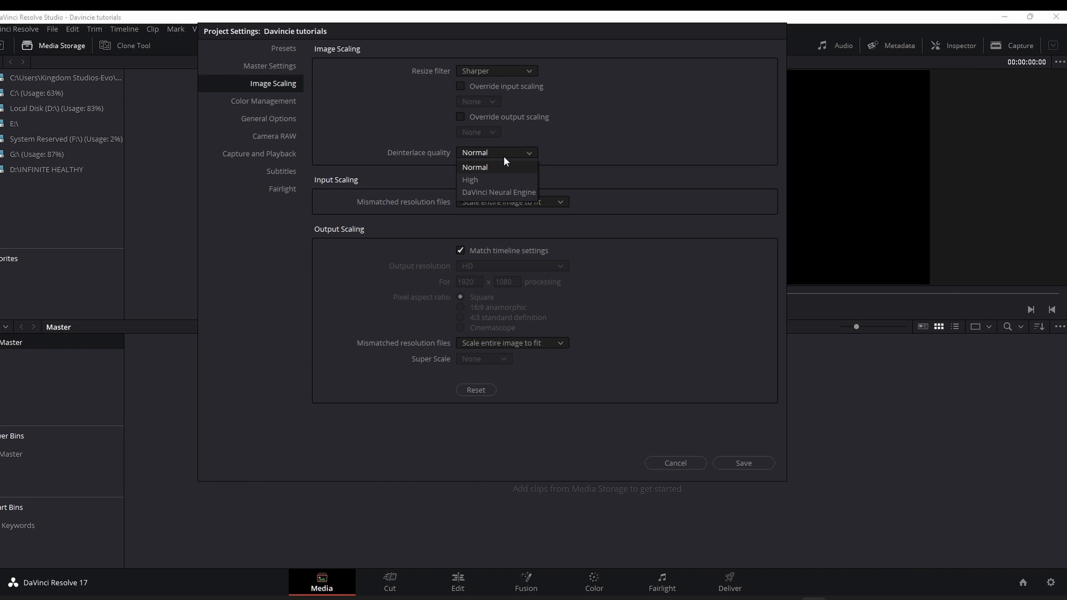
{"action": "left_click", "coordinate": [605, 146]}
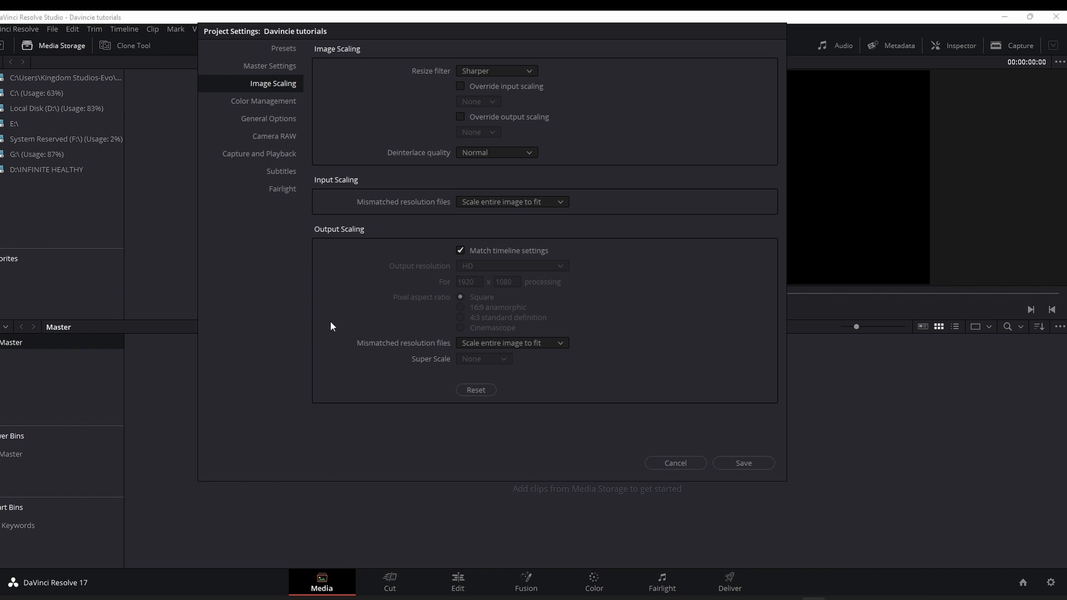
Examine the Color Management settings, including the color science options, keeping DaVinci YRGB
{"action": "left_click", "coordinate": [266, 101]}
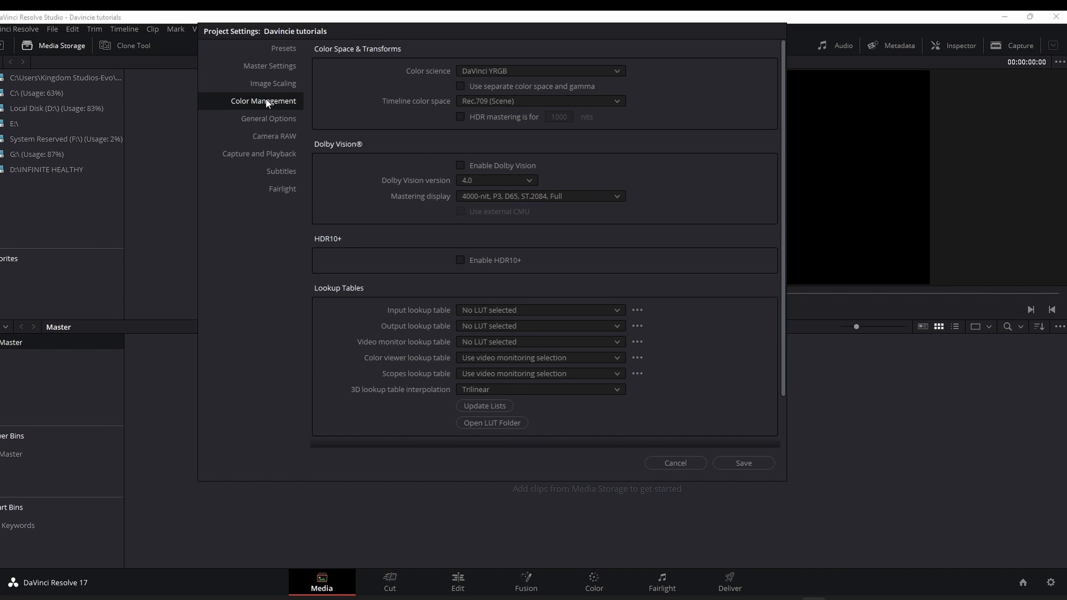
{"action": "left_click", "coordinate": [522, 71]}
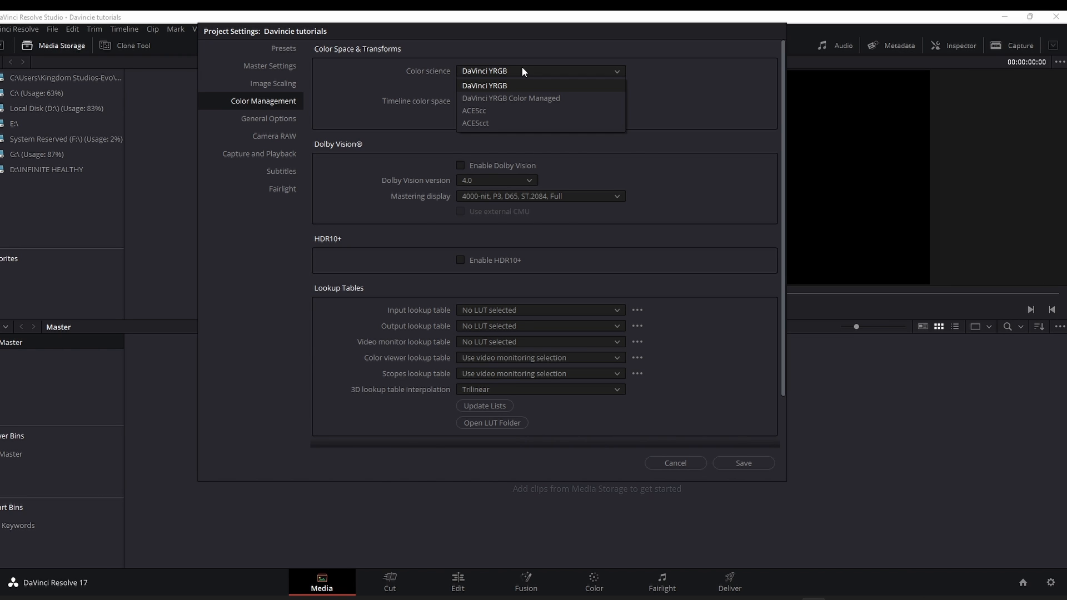
{"action": "left_click", "coordinate": [652, 82]}
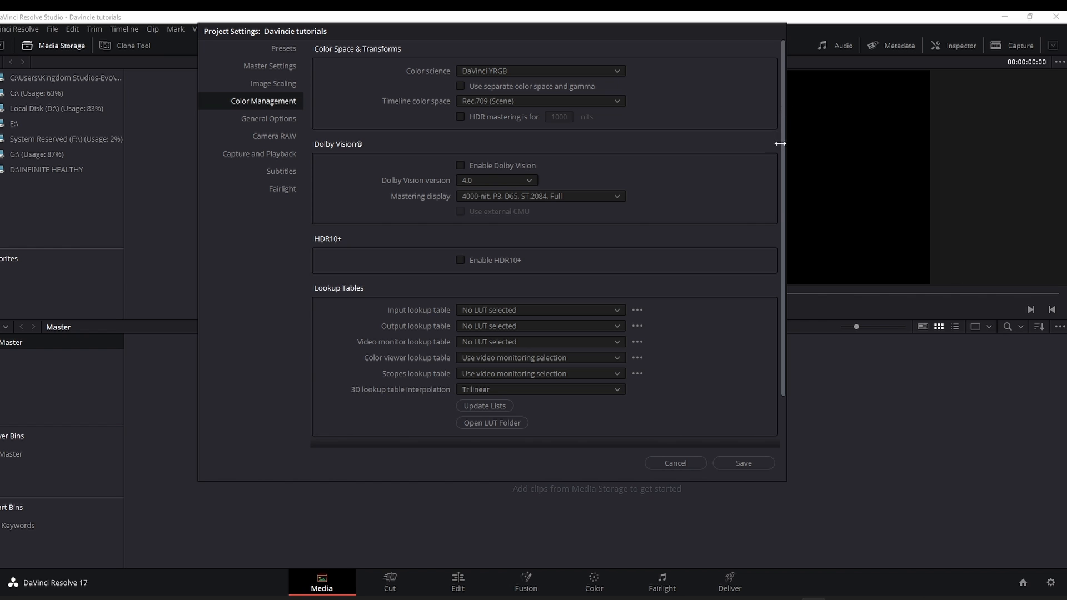
{"action": "left_click_drag", "start_coordinate": [782, 165], "coordinate": [772, 326]}
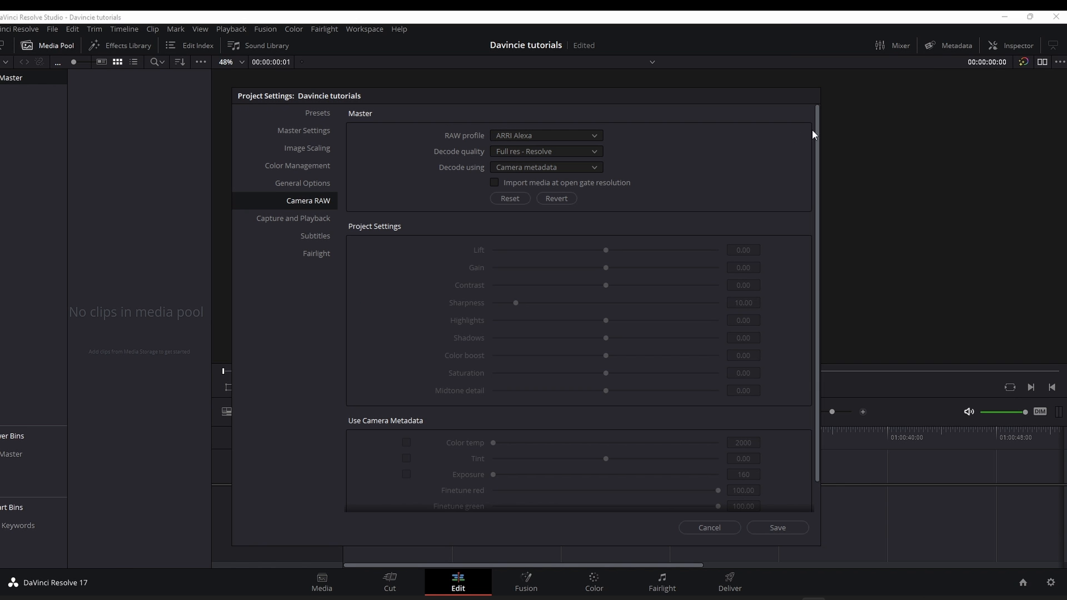
Set the Camera RAW profile to Canon RAW and look through its decode quality options, keeping Full res - Resolve
{"action": "left_click", "coordinate": [545, 136]}
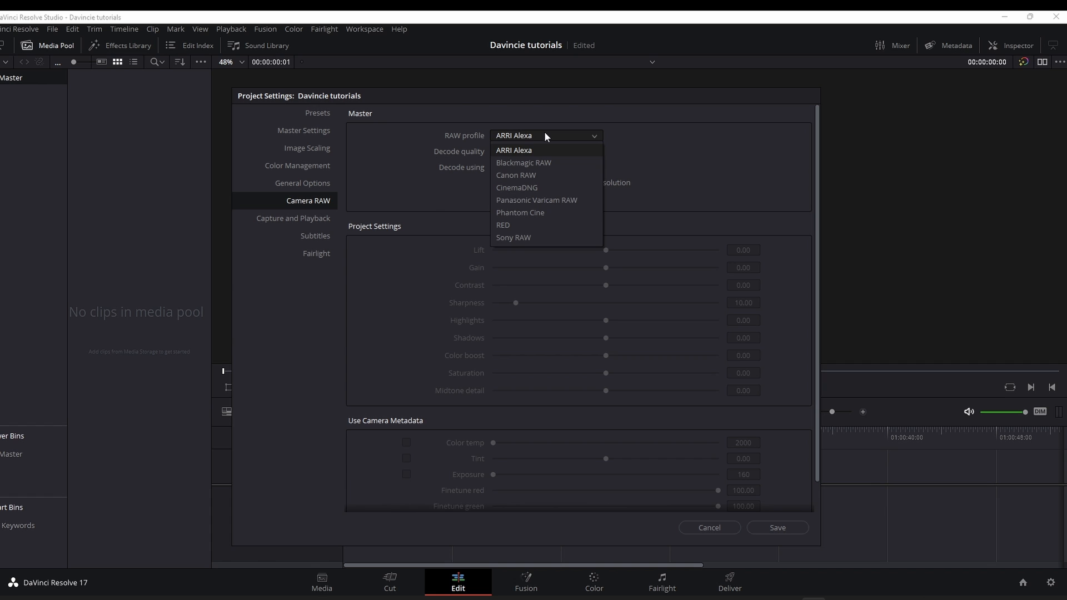
{"action": "left_click", "coordinate": [529, 174]}
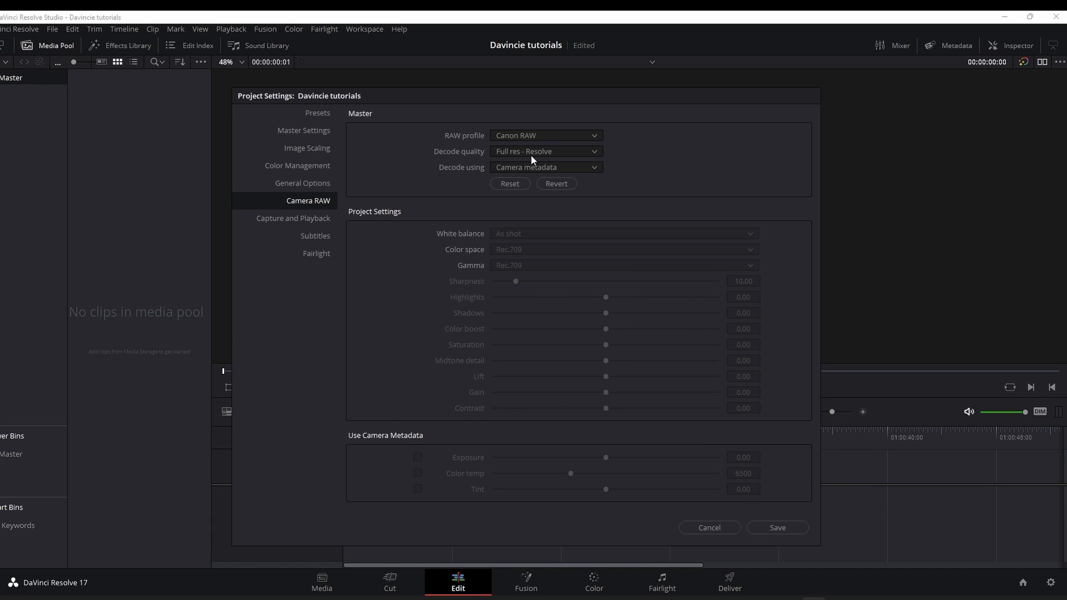
{"action": "left_click", "coordinate": [560, 154]}
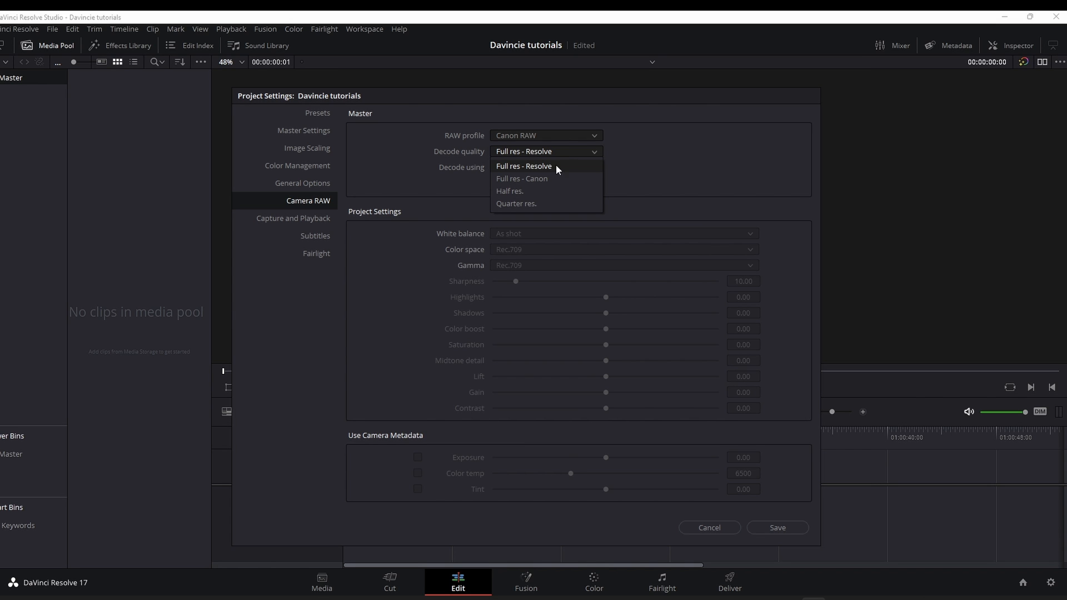
{"action": "left_click", "coordinate": [666, 133]}
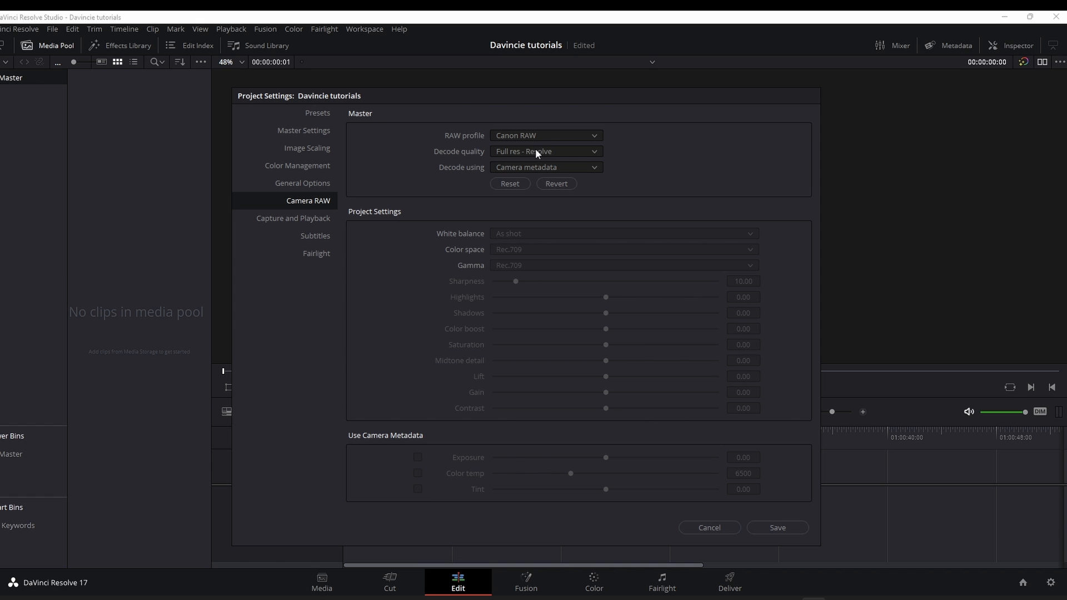
Examine the Capture and Playback settings, from the video capture and playback formats down to the Playout options, changing nothing
{"action": "left_click", "coordinate": [303, 219]}
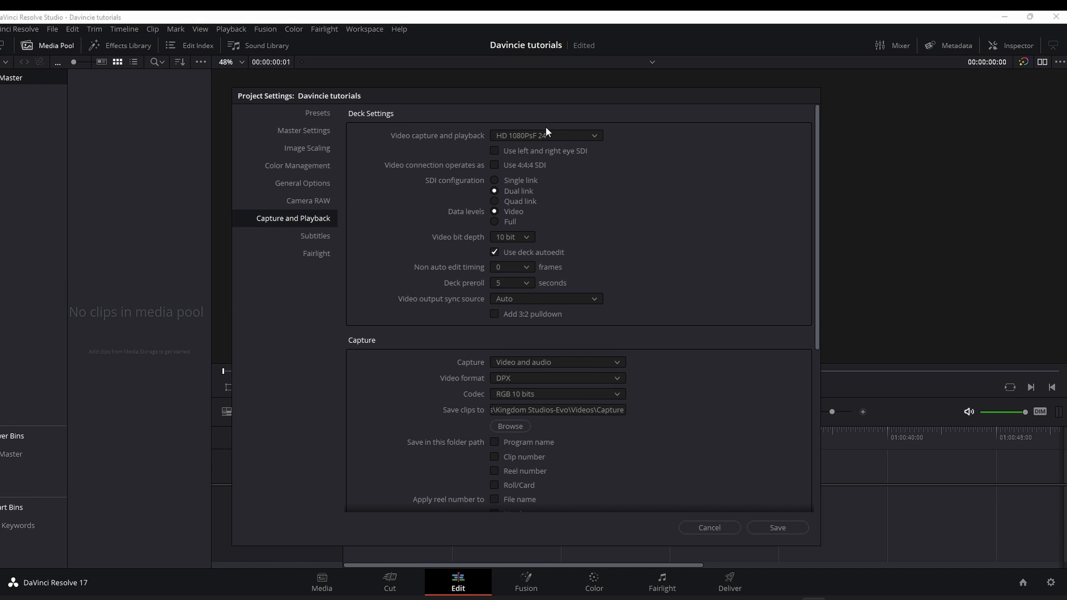
{"action": "left_click", "coordinate": [580, 138]}
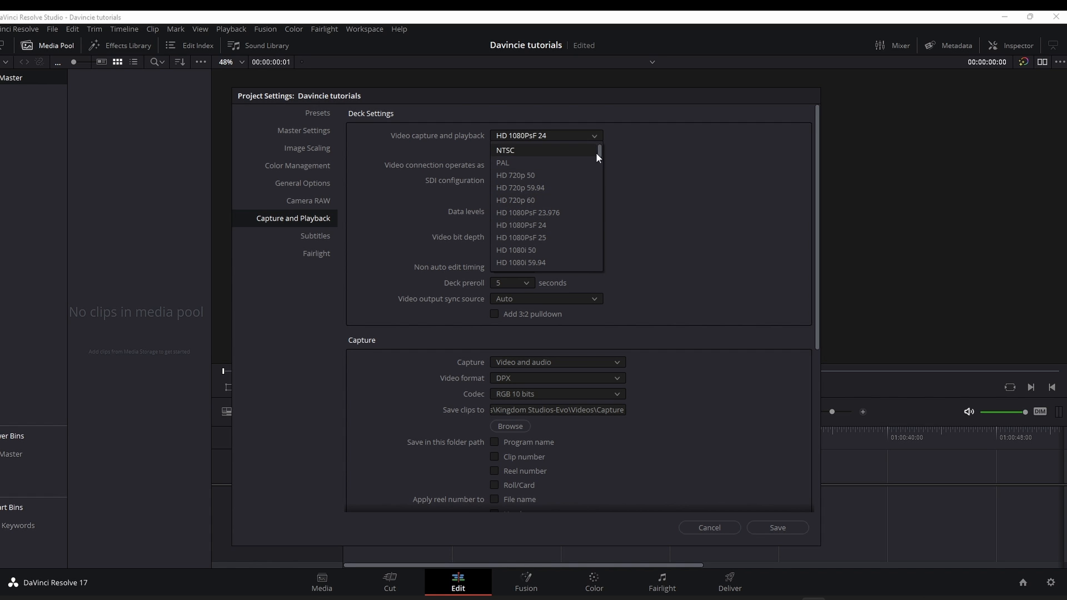
{"action": "mouse_move", "coordinate": [599, 146]}
{"action": "left_mouse_down"}
{"action": "mouse_move", "coordinate": [590, 232]}
{"action": "mouse_move", "coordinate": [599, 134]}
{"action": "left_mouse_up"}
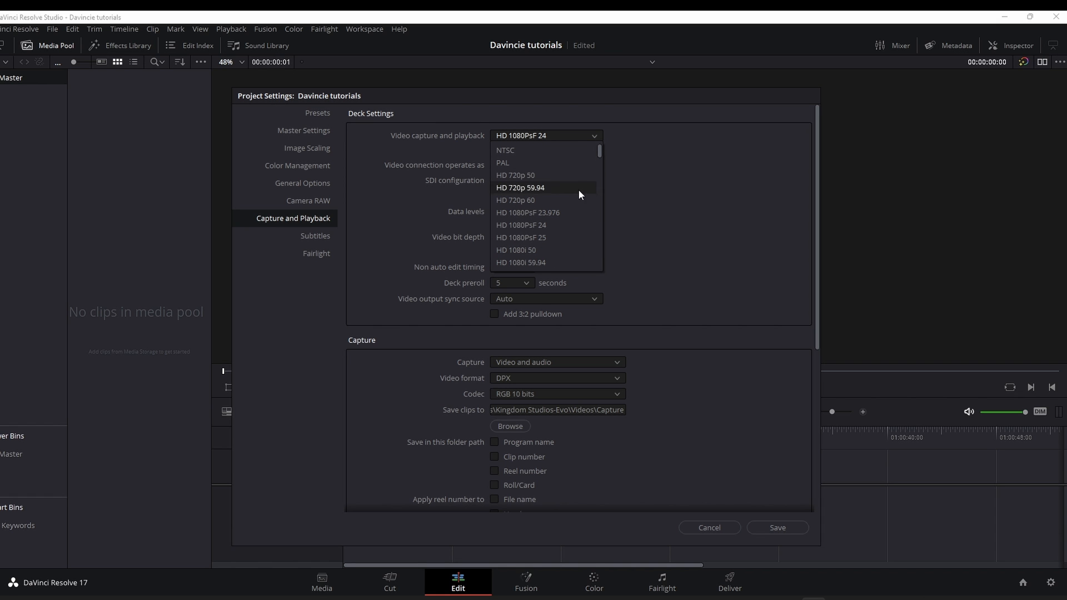
{"action": "left_click_drag", "start_coordinate": [597, 147], "coordinate": [609, 124]}
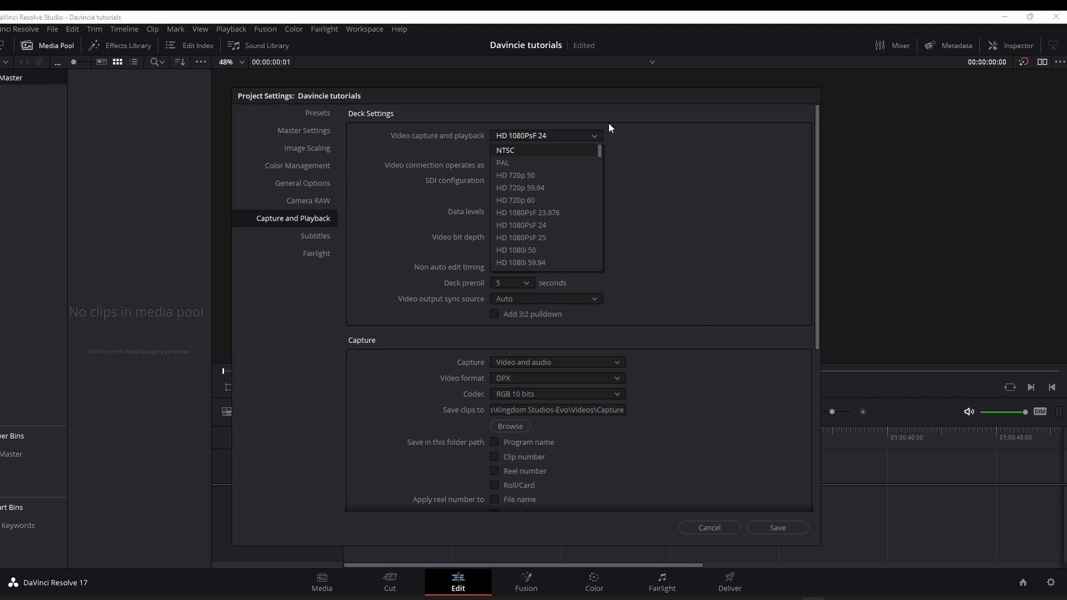
{"action": "left_click", "coordinate": [705, 219]}
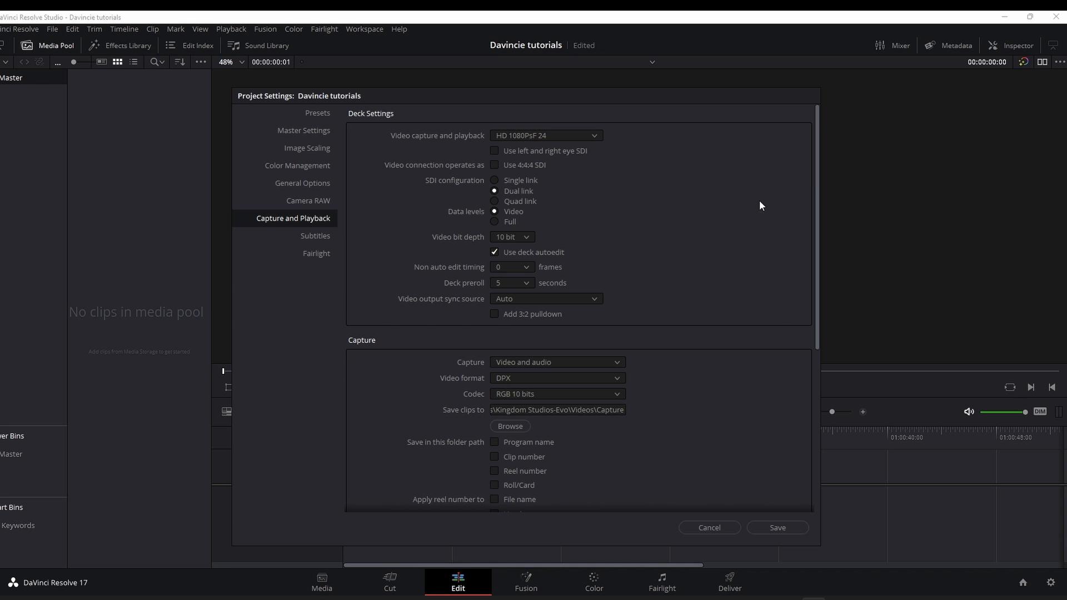
{"action": "left_click_drag", "start_coordinate": [816, 171], "coordinate": [805, 356]}
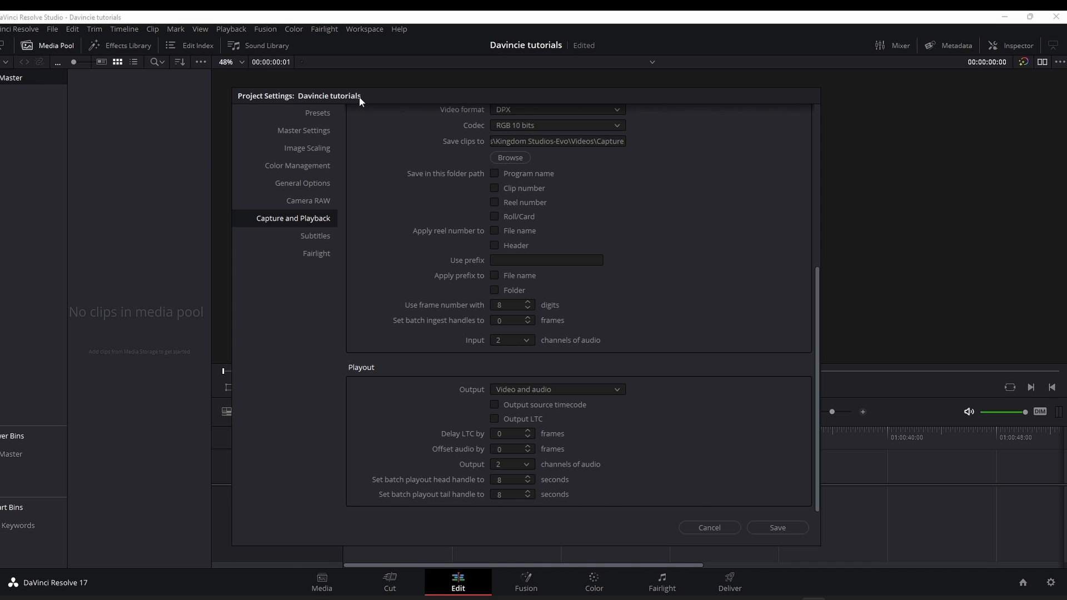
Save the current project settings and store them as a new preset named "My Standard edit preset"
{"action": "left_click", "coordinate": [313, 115]}
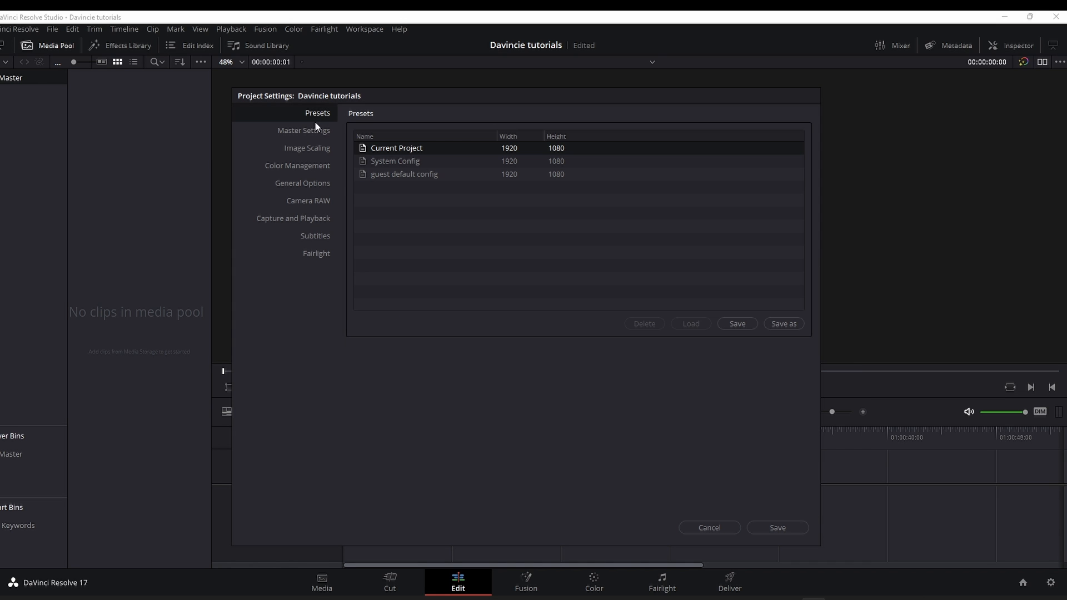
{"action": "left_click", "coordinate": [743, 324]}
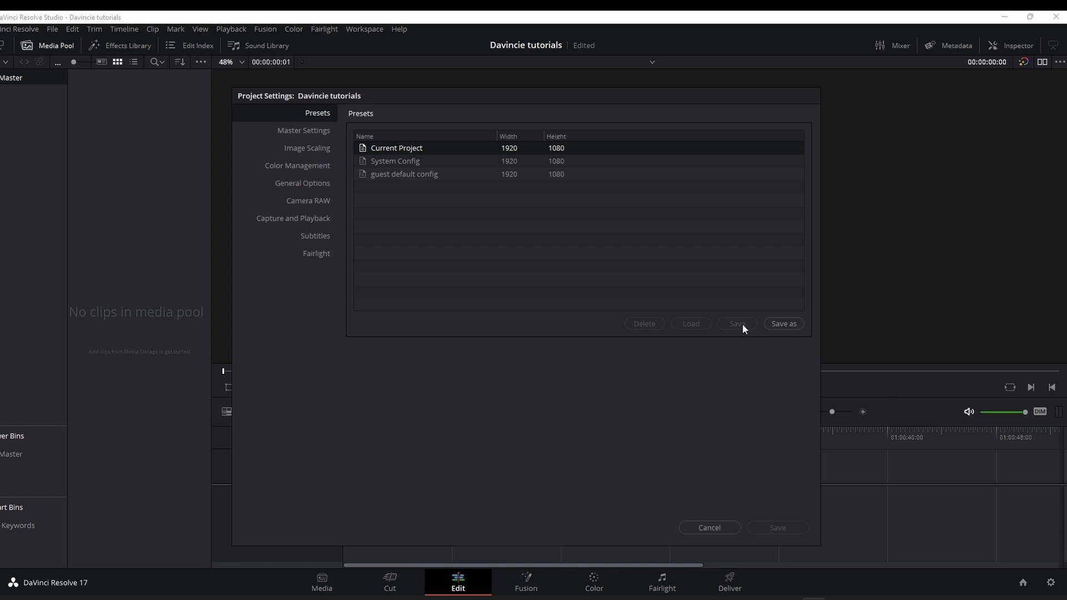
{"action": "left_click", "coordinate": [783, 324]}
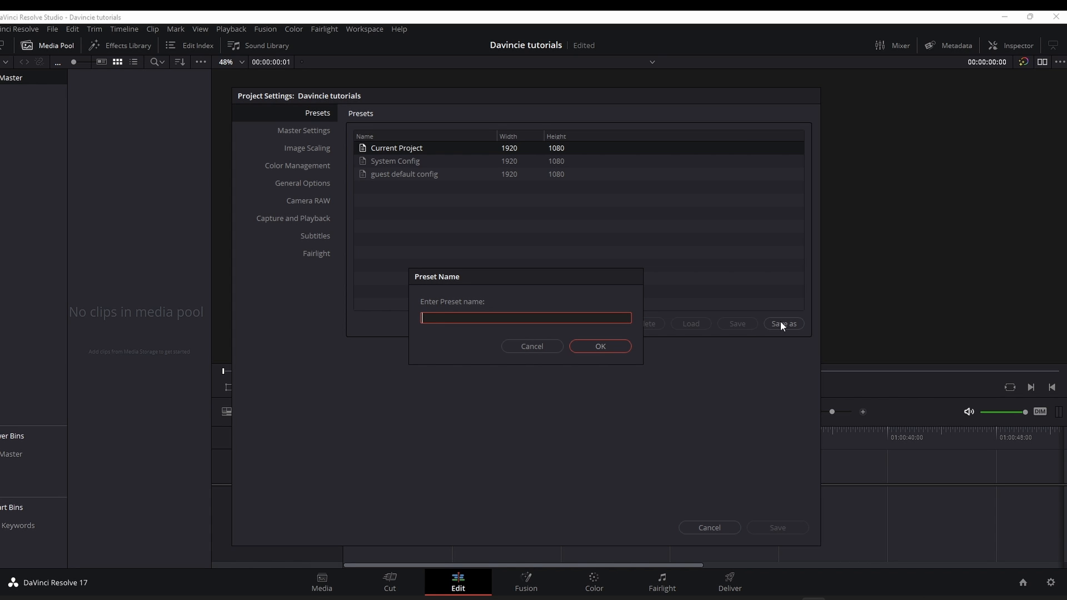
{"action": "type", "text": "My Standard edit preset"}
{"action": "left_click", "coordinate": [615, 351]}
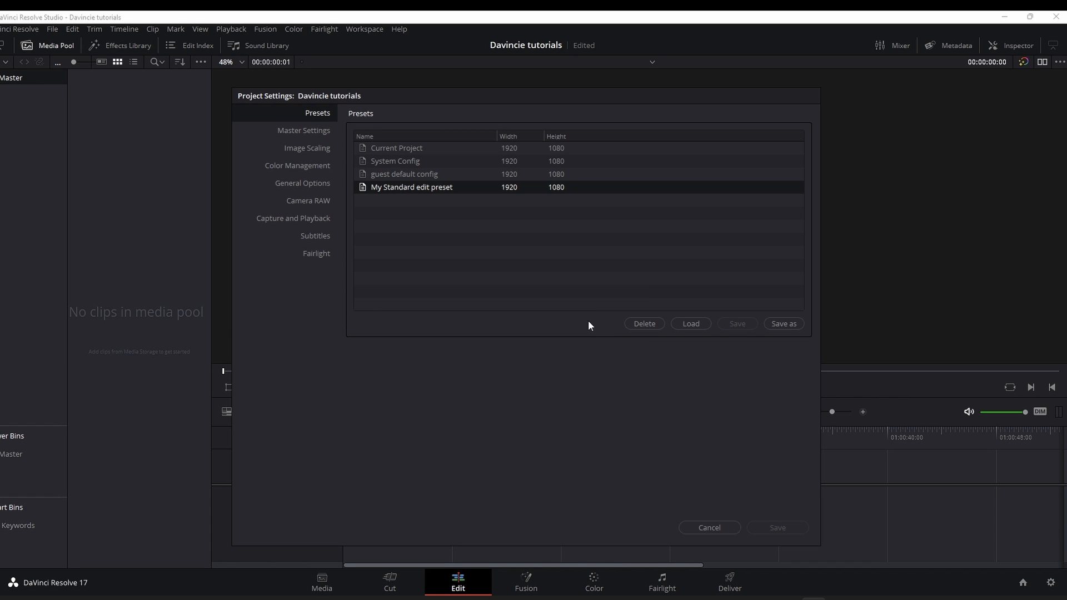
Save "My Standard edit preset" as the user default config and load it into the current project
{"action": "right_click", "coordinate": [401, 188]}
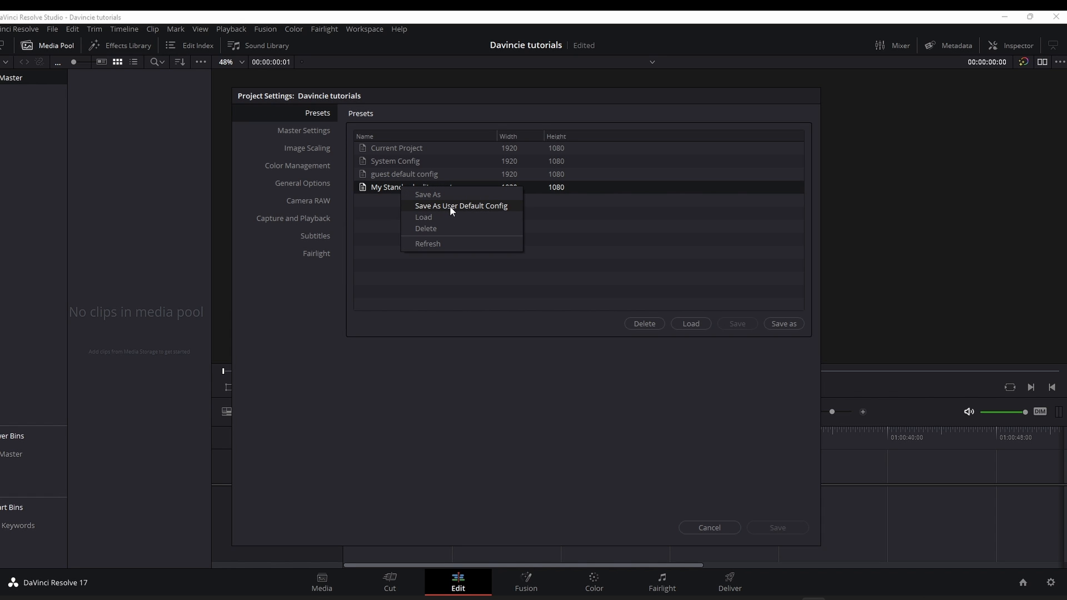
{"action": "left_click", "coordinate": [475, 207]}
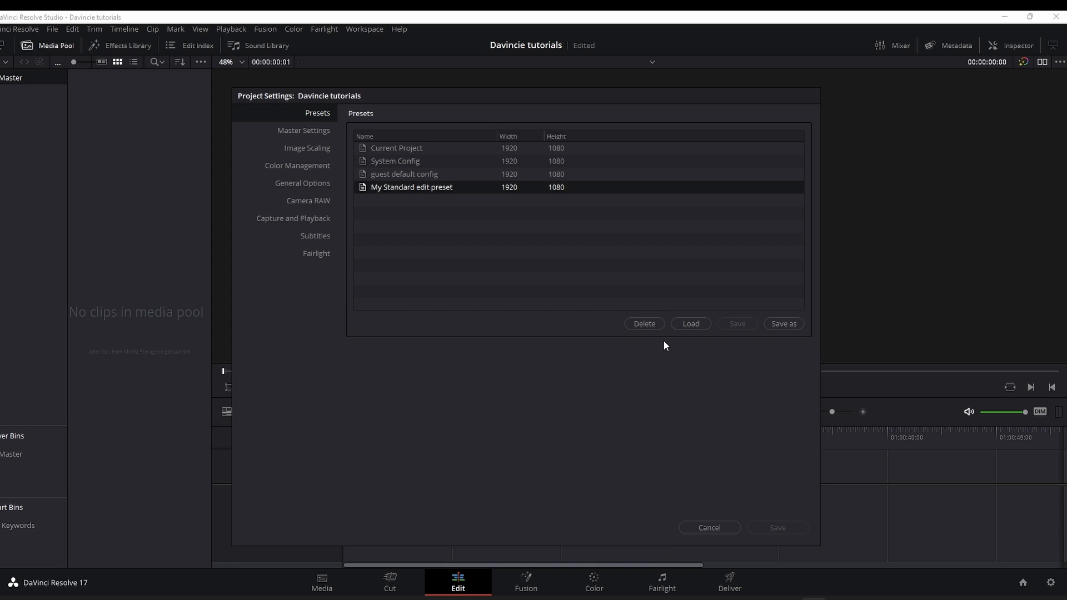
{"action": "left_click", "coordinate": [687, 325]}
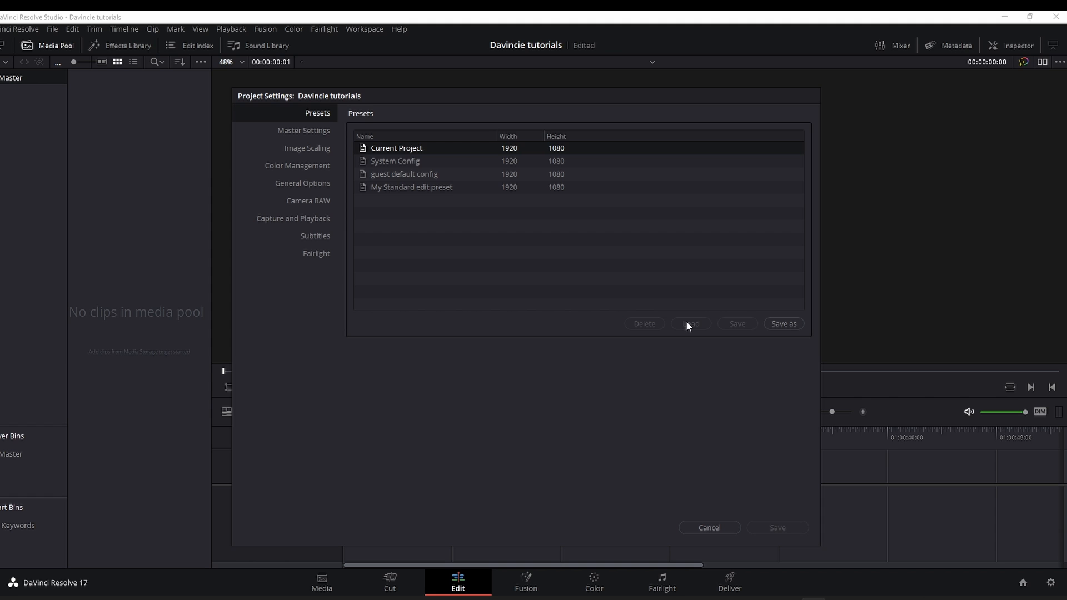
Save "My Standard edit preset" as the user default config once more and close the project settings
{"action": "left_click", "coordinate": [401, 188]}
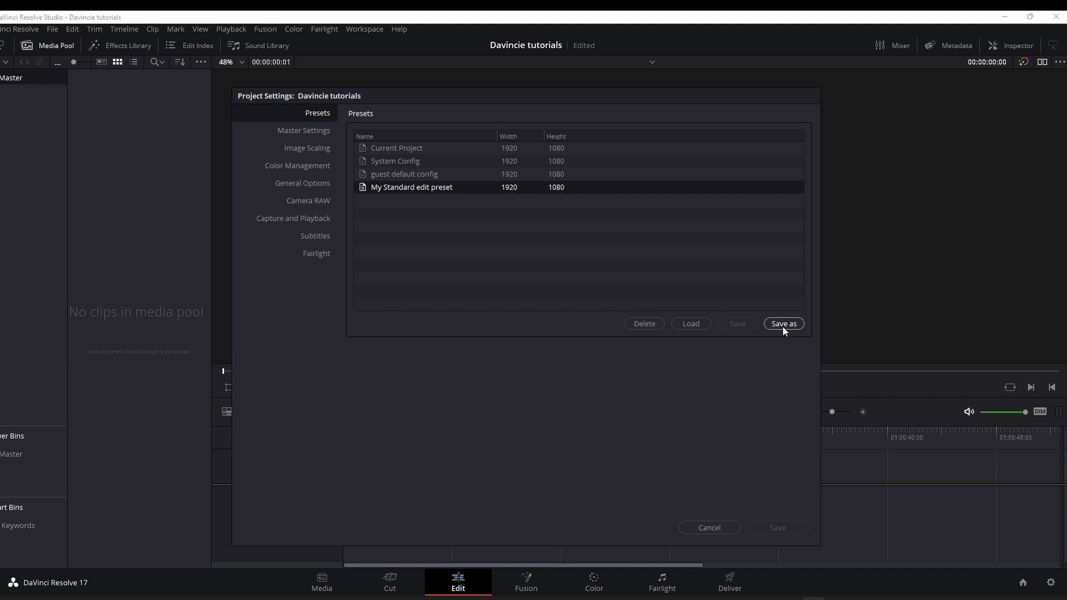
{"action": "right_click", "coordinate": [420, 190]}
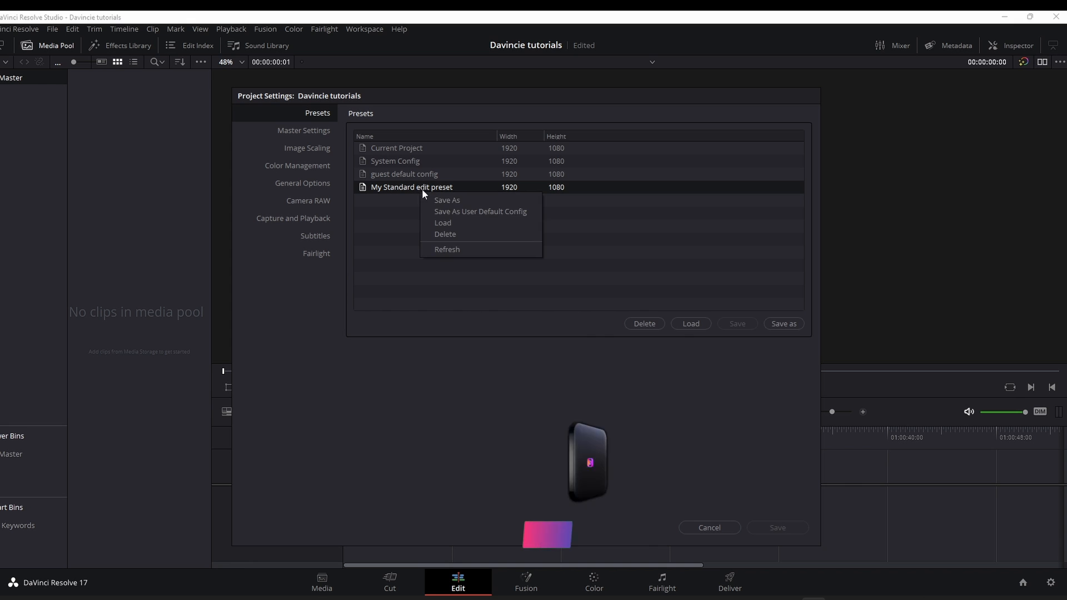
{"action": "left_click", "coordinate": [455, 209]}
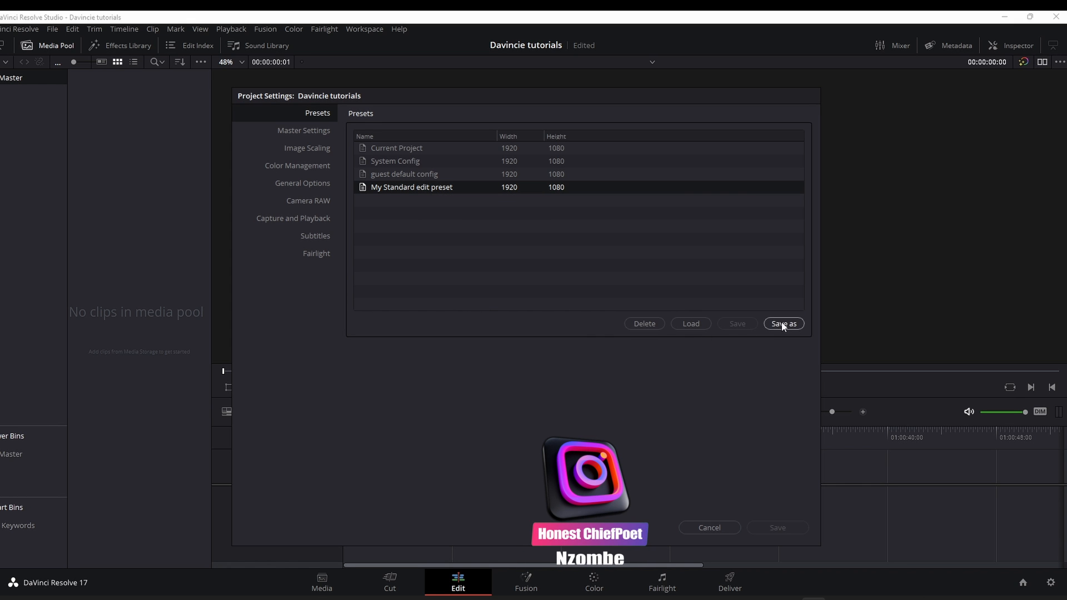
{"action": "left_click", "coordinate": [709, 527]}
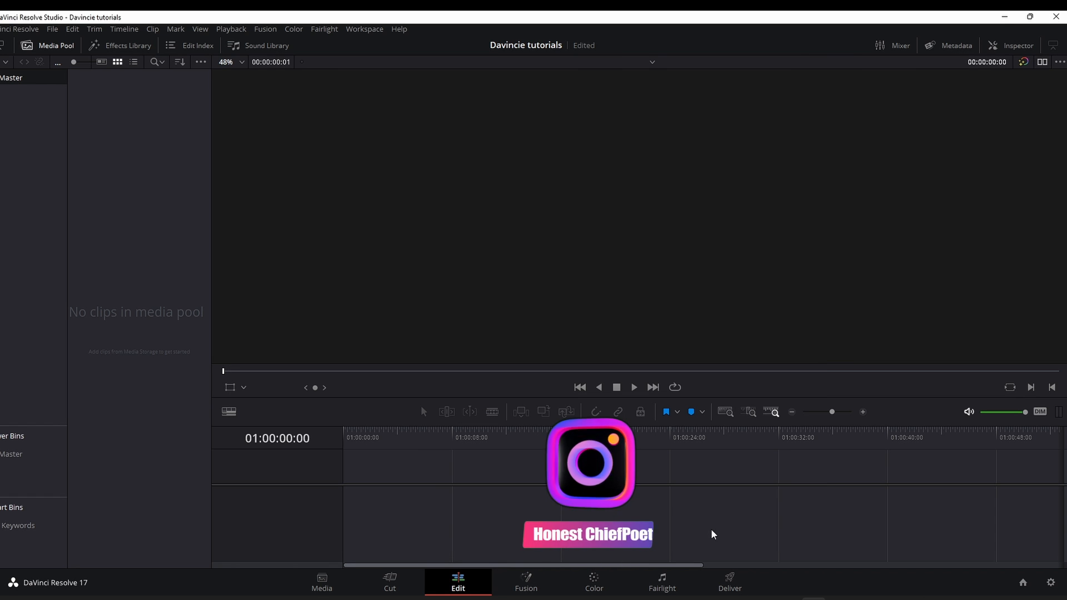